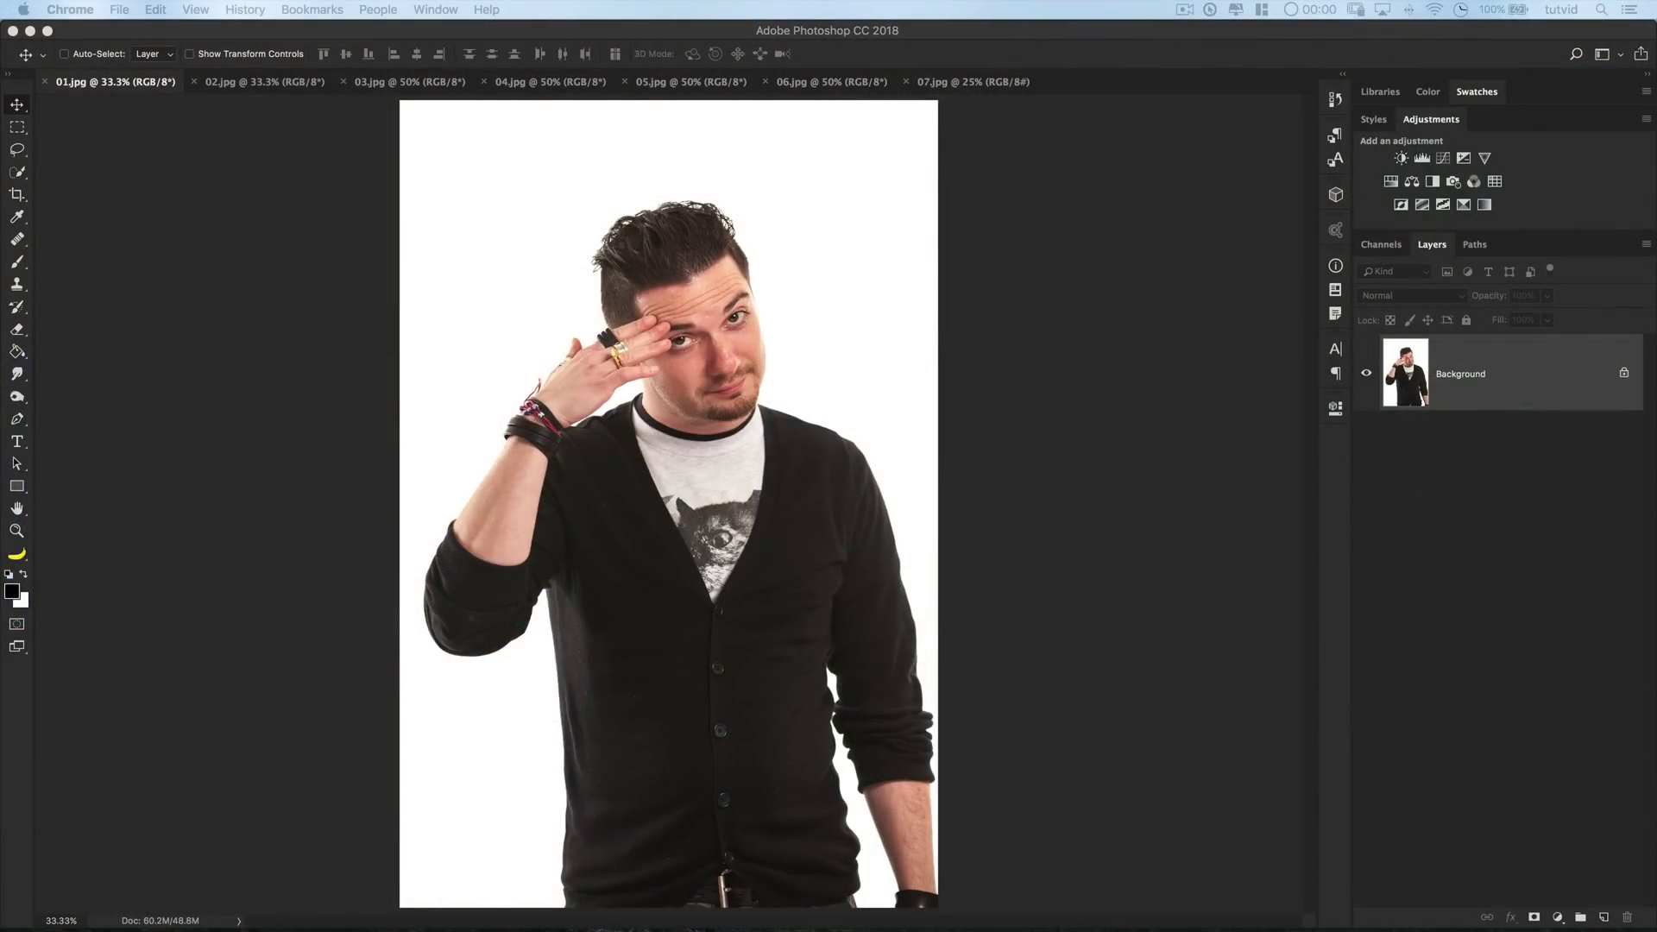
# - Bring Photoshop to the front, showing the saluting-man photo 01.jpg
pyautogui.click(1203, 401)
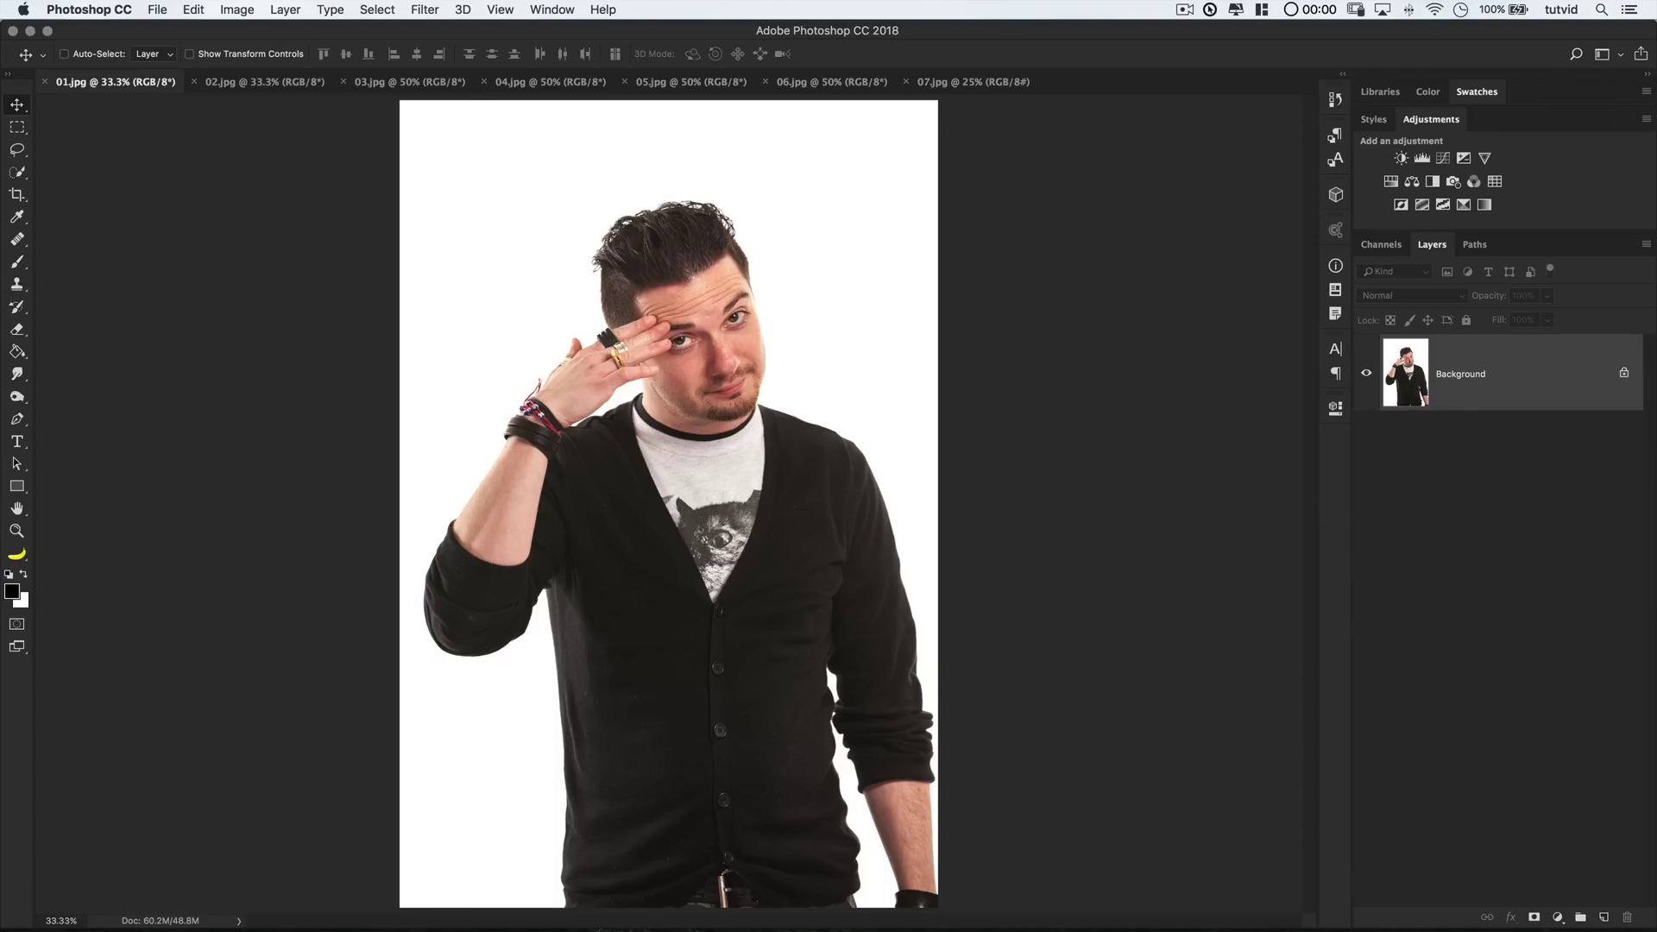
# - Select the man in 01.jpg with Select Subject and output it via Select and Mask as a layer mask
pyautogui.click(17, 172)
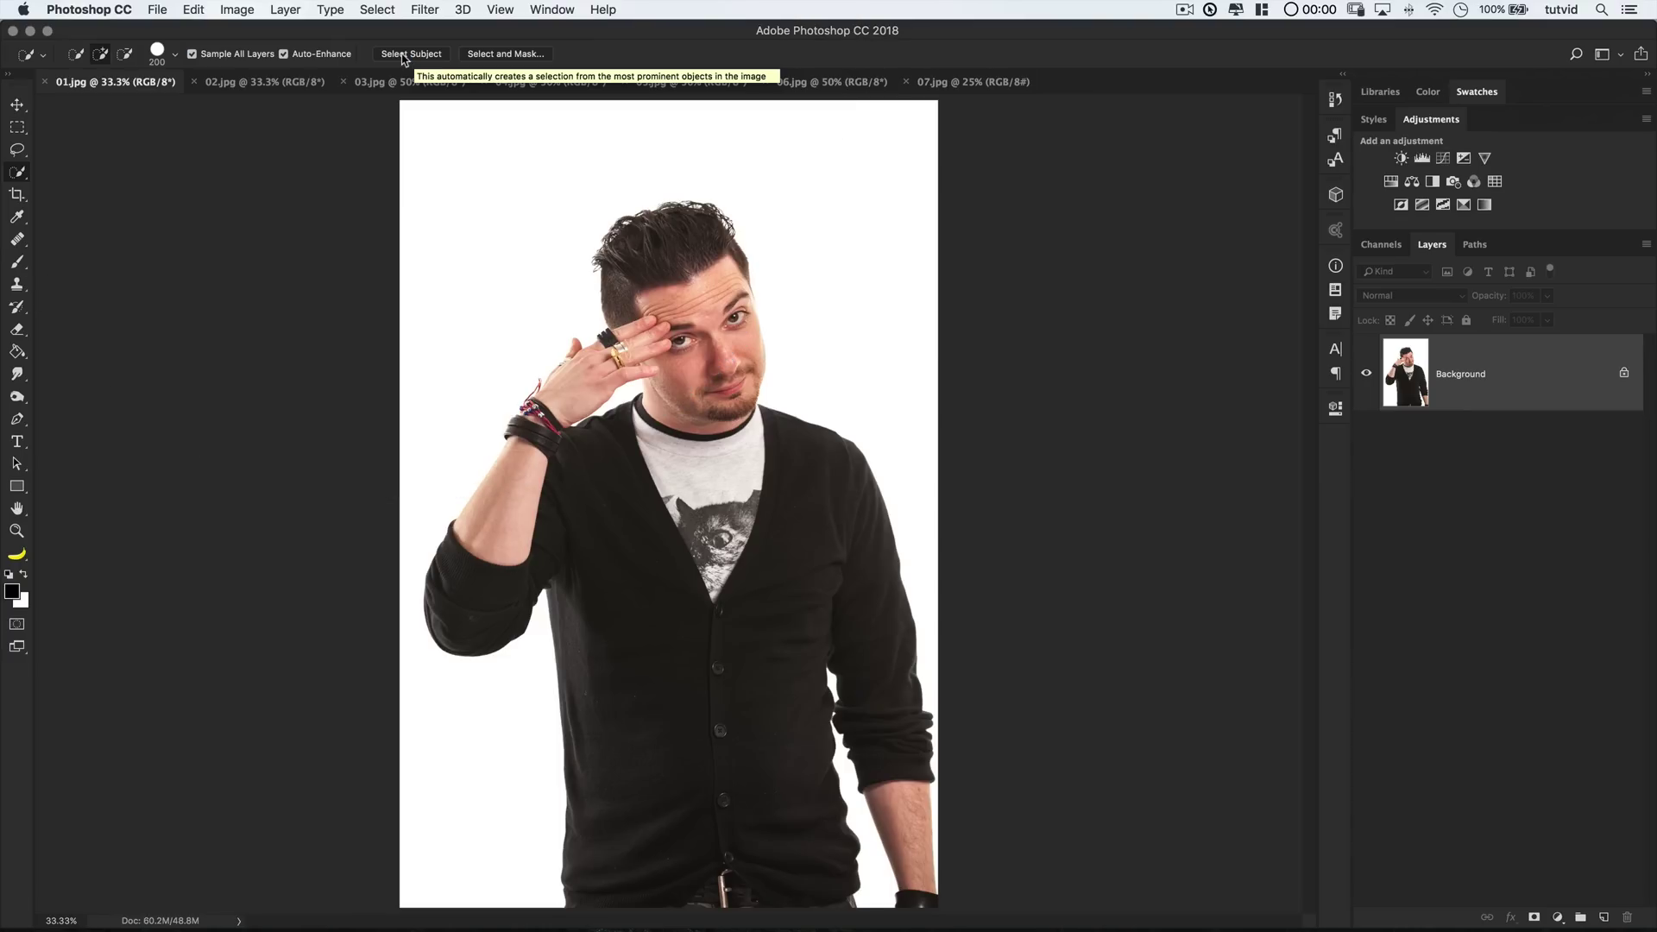
pyautogui.click(402, 55)
pyautogui.click(507, 54)
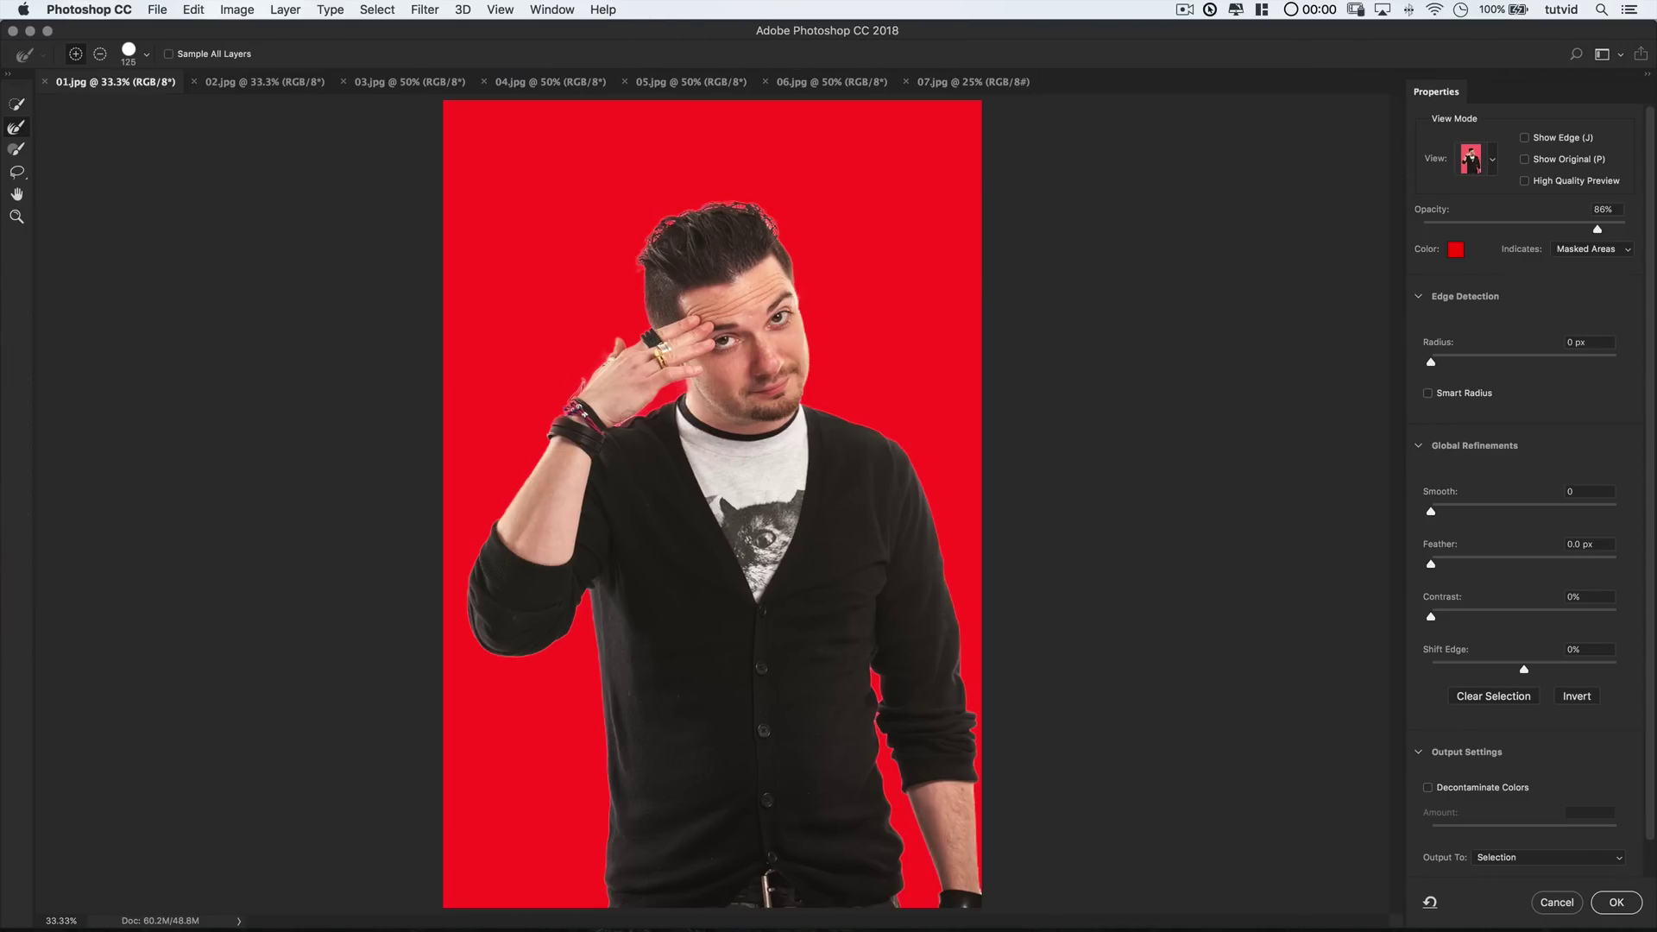
pyautogui.click(1620, 865)
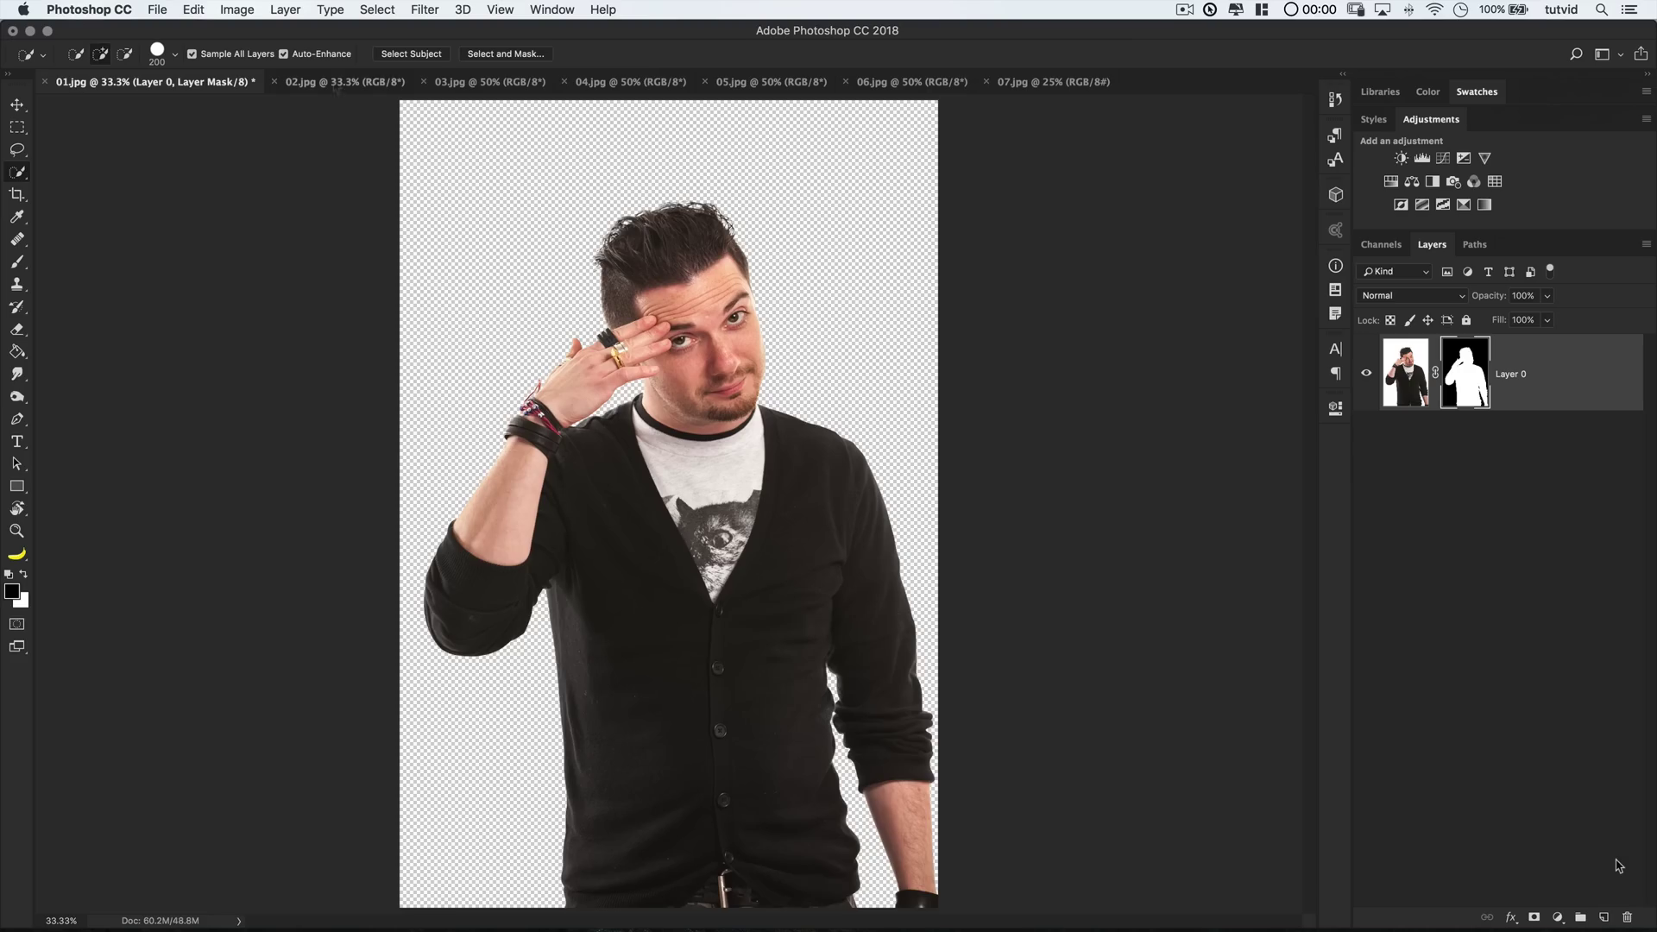
# - In 02.jpg, select the man with Select Subject and invert the selection to the backdrop
pyautogui.hotkey('ctrl', 'Tab')
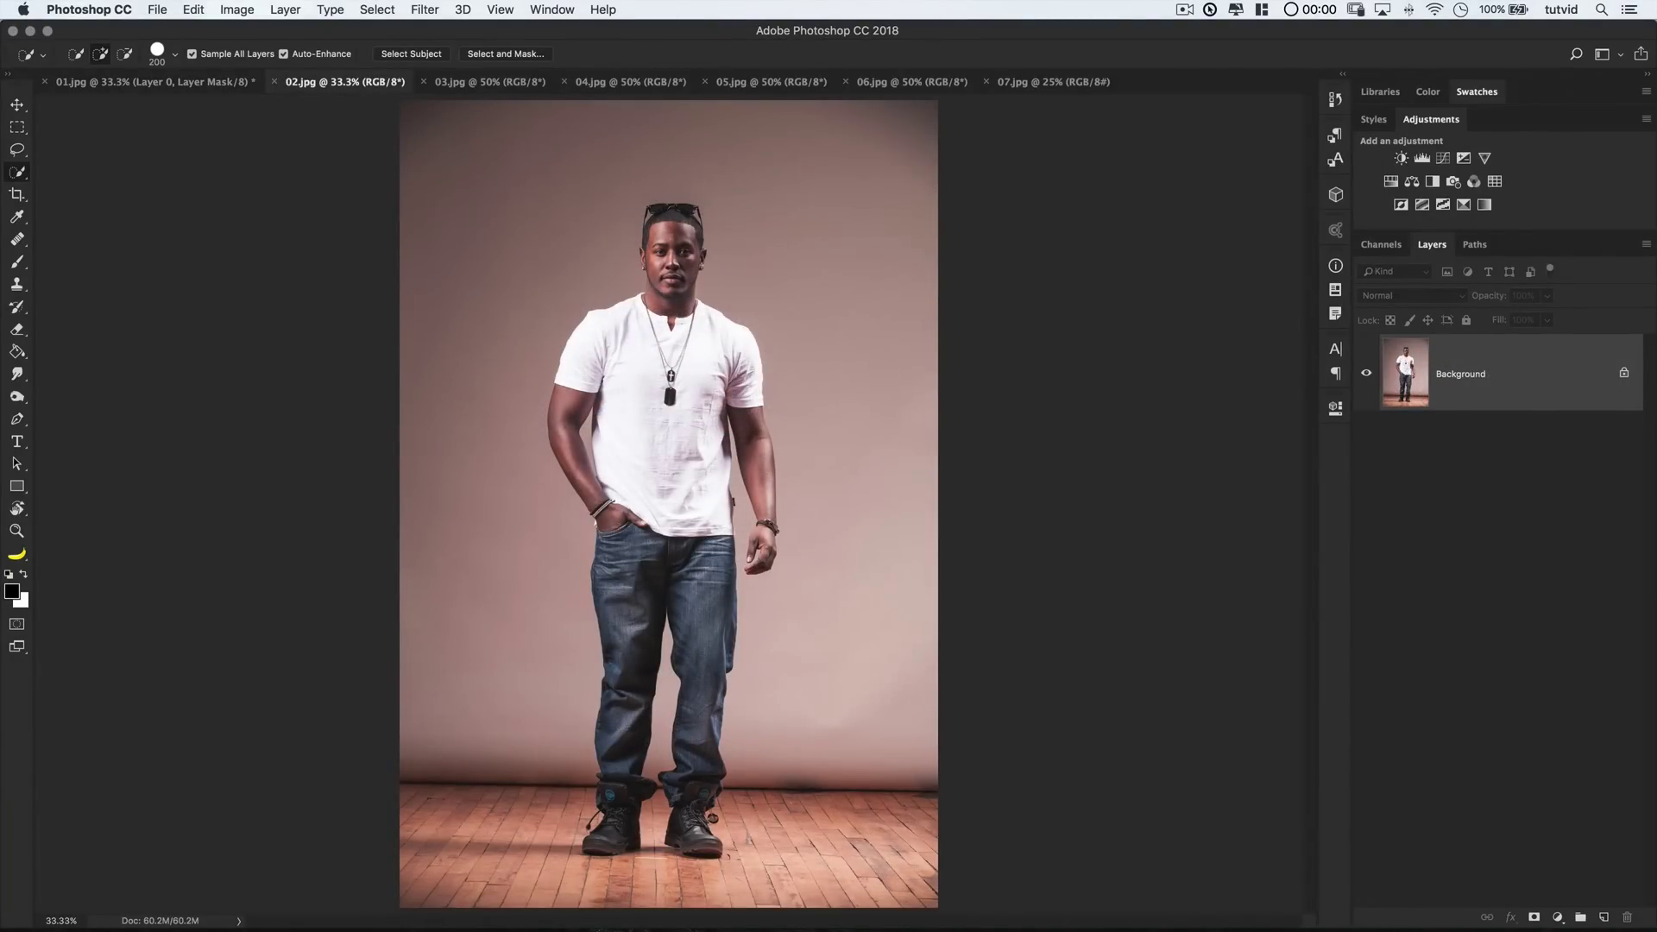
pyautogui.click(413, 55)
pyautogui.press('shift+super+i')
# - Add a Curves layer with the curve raised to brighten the backdrop around the man
pyautogui.click(1450, 160)
pyautogui.moveTo(1207, 544); pyautogui.dragTo(1174, 530)
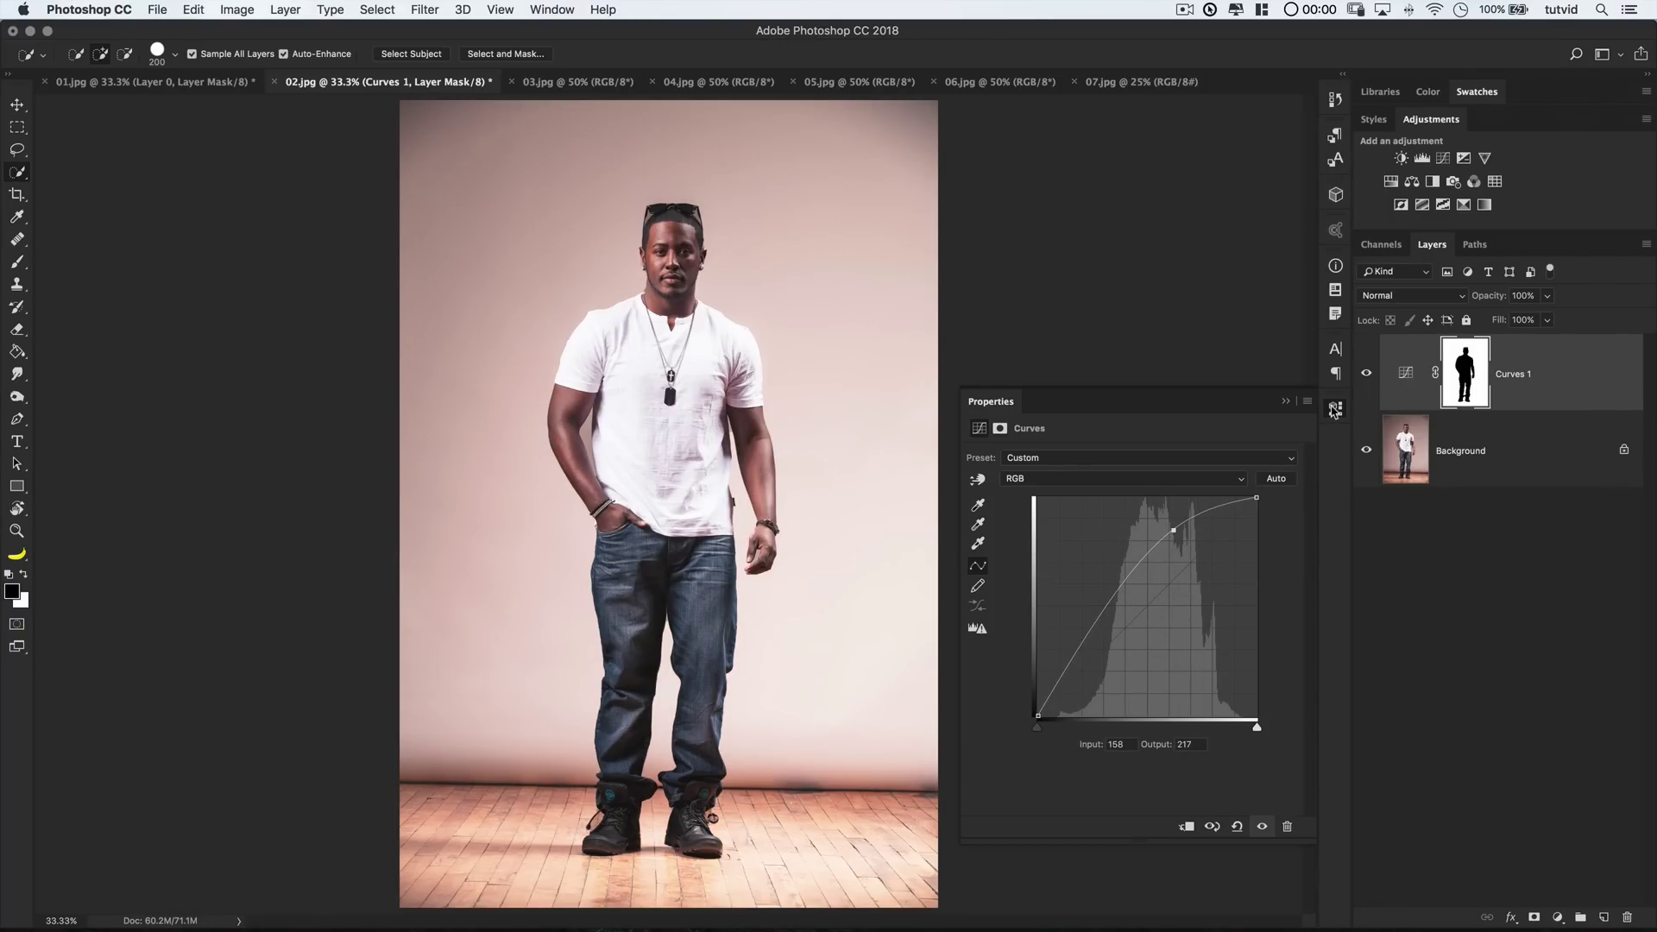
pyautogui.click(1335, 409)
pyautogui.click(1366, 373)
pyautogui.click(1366, 373)
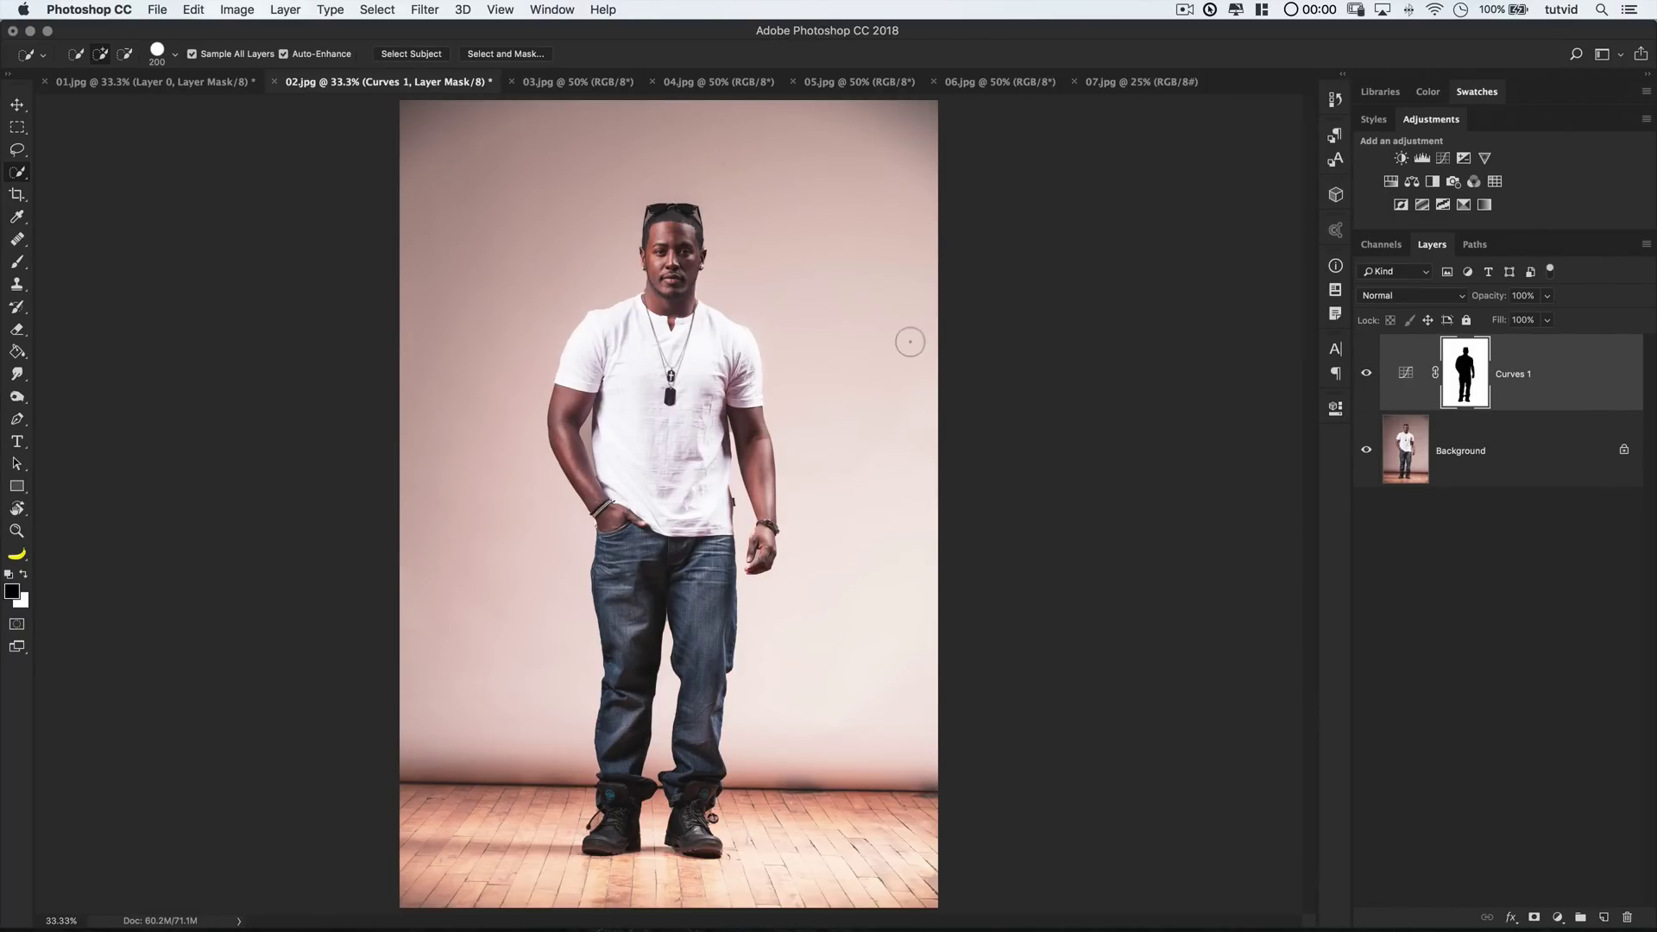
pyautogui.click(574, 81)
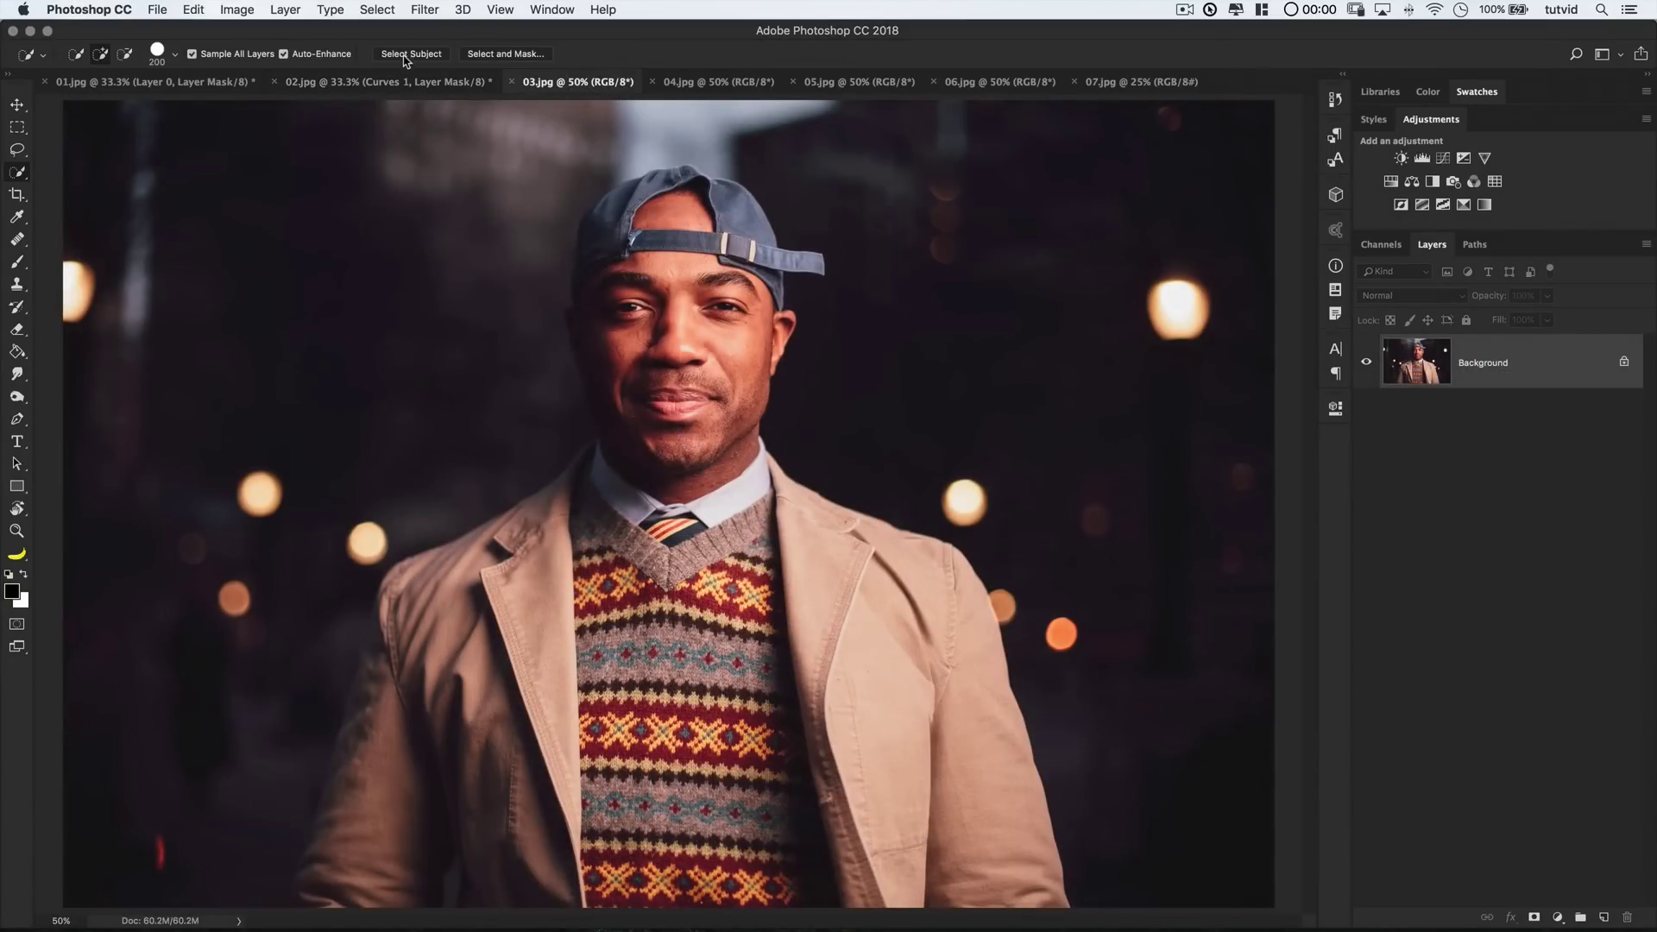
# - Select the man in 03.jpg and trim the selection along his jacket's shoulder
pyautogui.click(404, 56)
pyautogui.moveTo(382, 661)
pyautogui.mouseDown()
pyautogui.moveTo(365, 720)
pyautogui.moveTo(351, 660)
pyautogui.mouseUp()
pyautogui.press('[')
pyautogui.press('[')
pyautogui.press('[')
pyautogui.press('[')
pyautogui.press('[')
pyautogui.press('l')
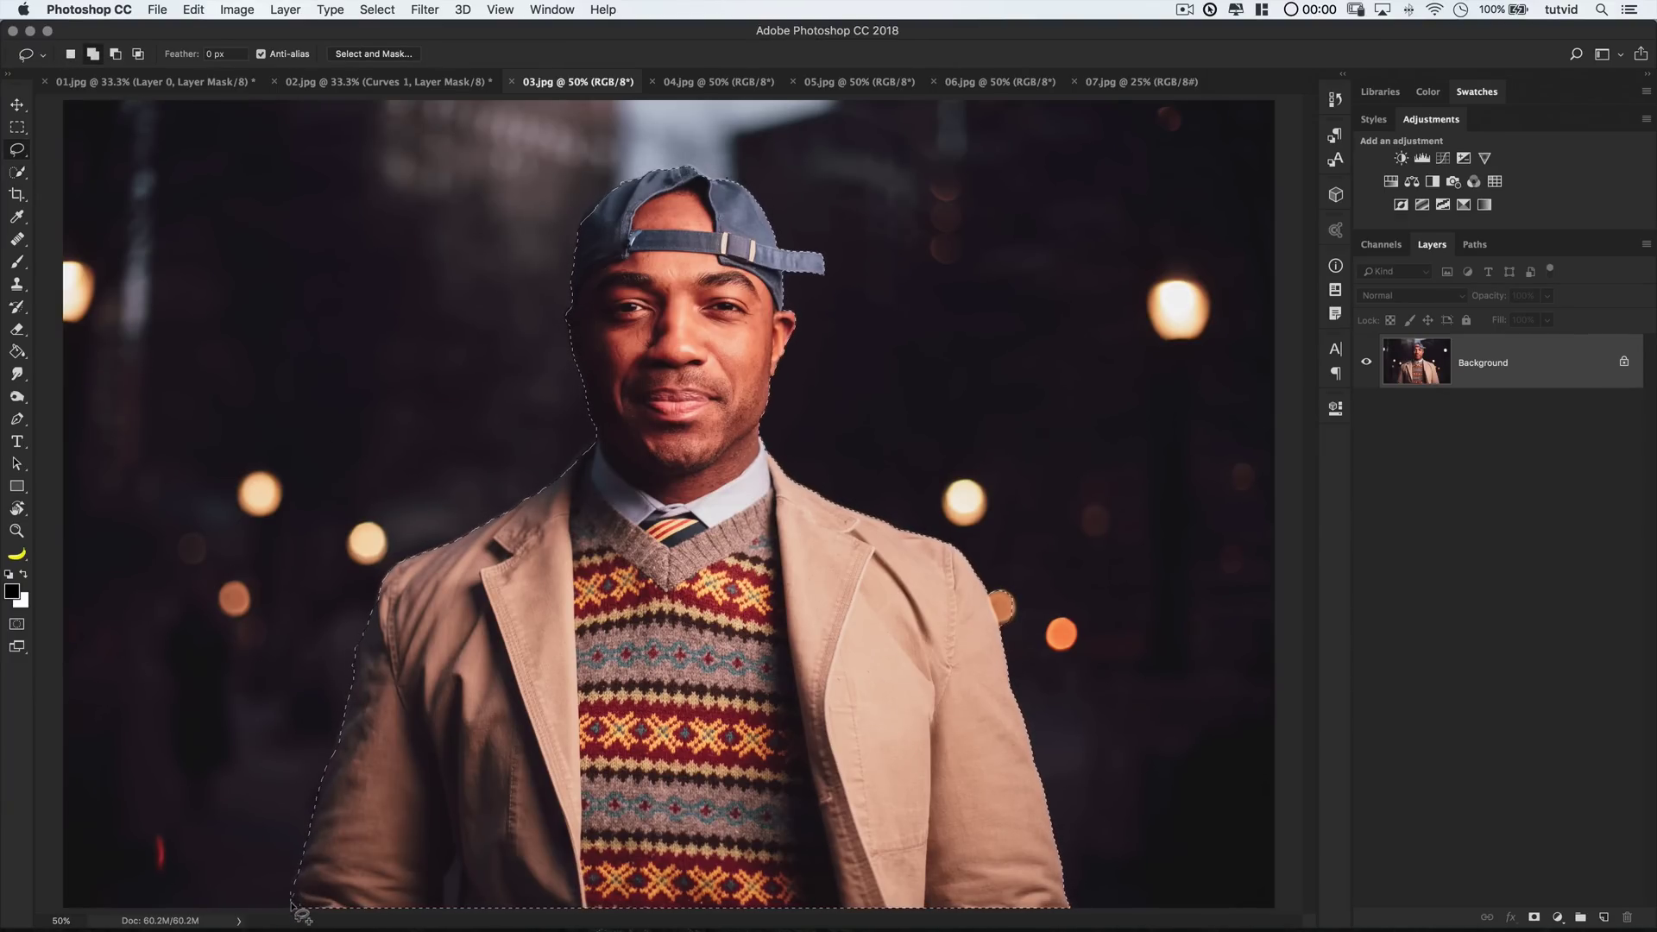
# - Invert to the city background and add a Color Balance layer shifted toward blue
pyautogui.press('super+shift+i')
pyautogui.click(1412, 181)
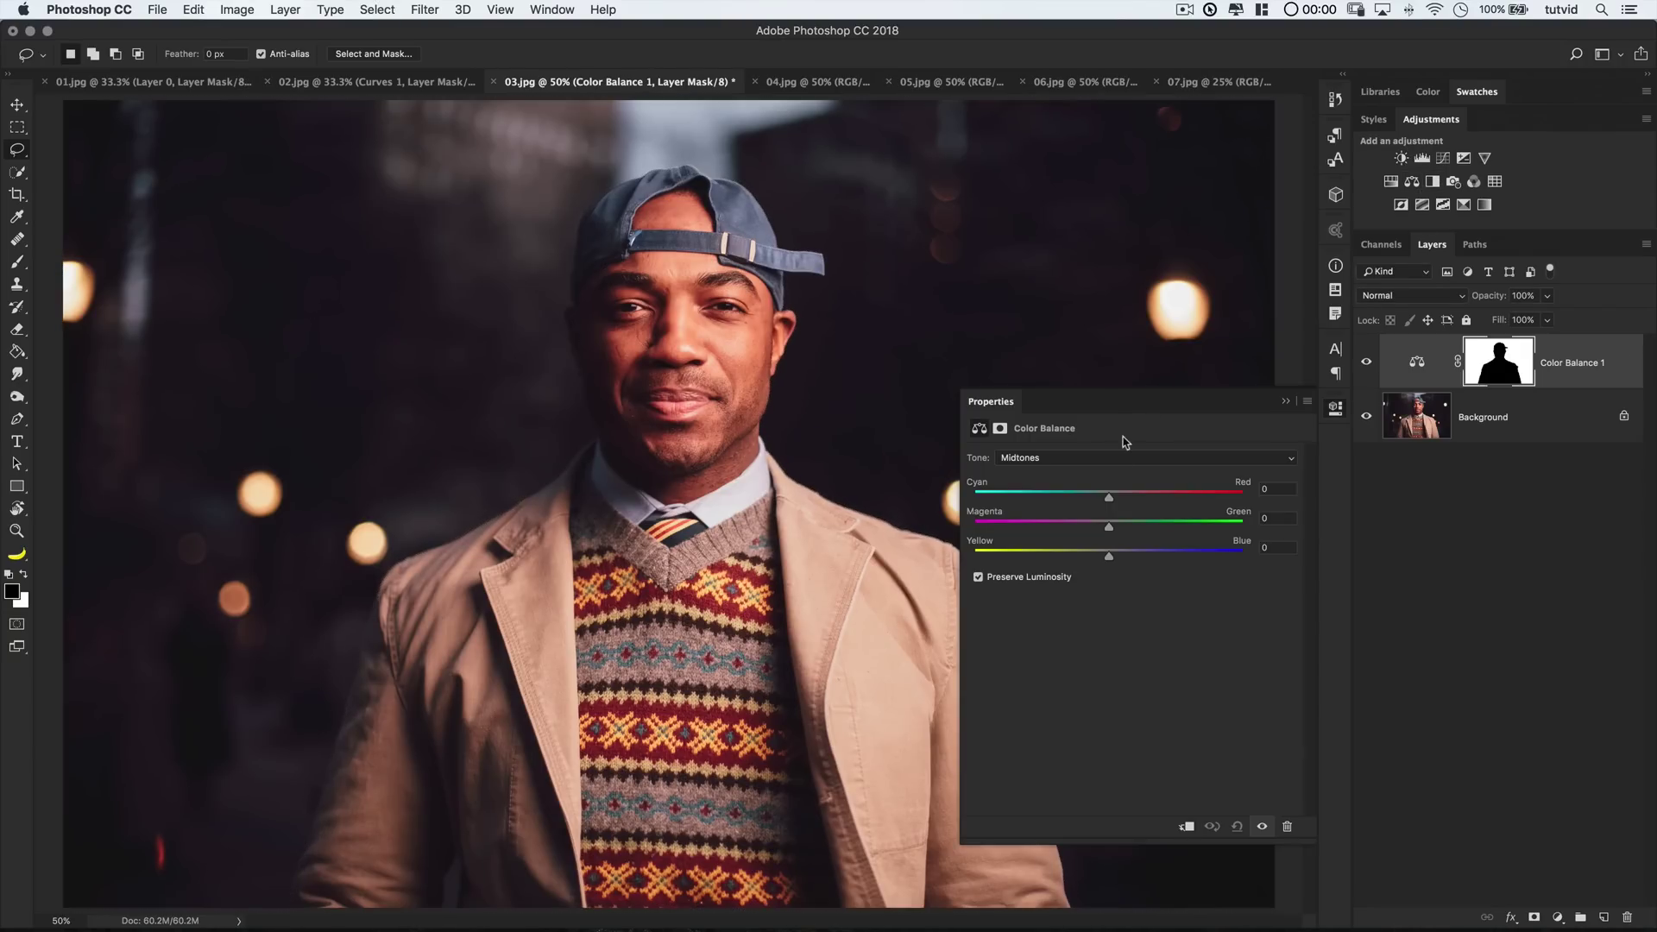
pyautogui.moveTo(1123, 496); pyautogui.dragTo(1088, 496)
pyautogui.click(1335, 409)
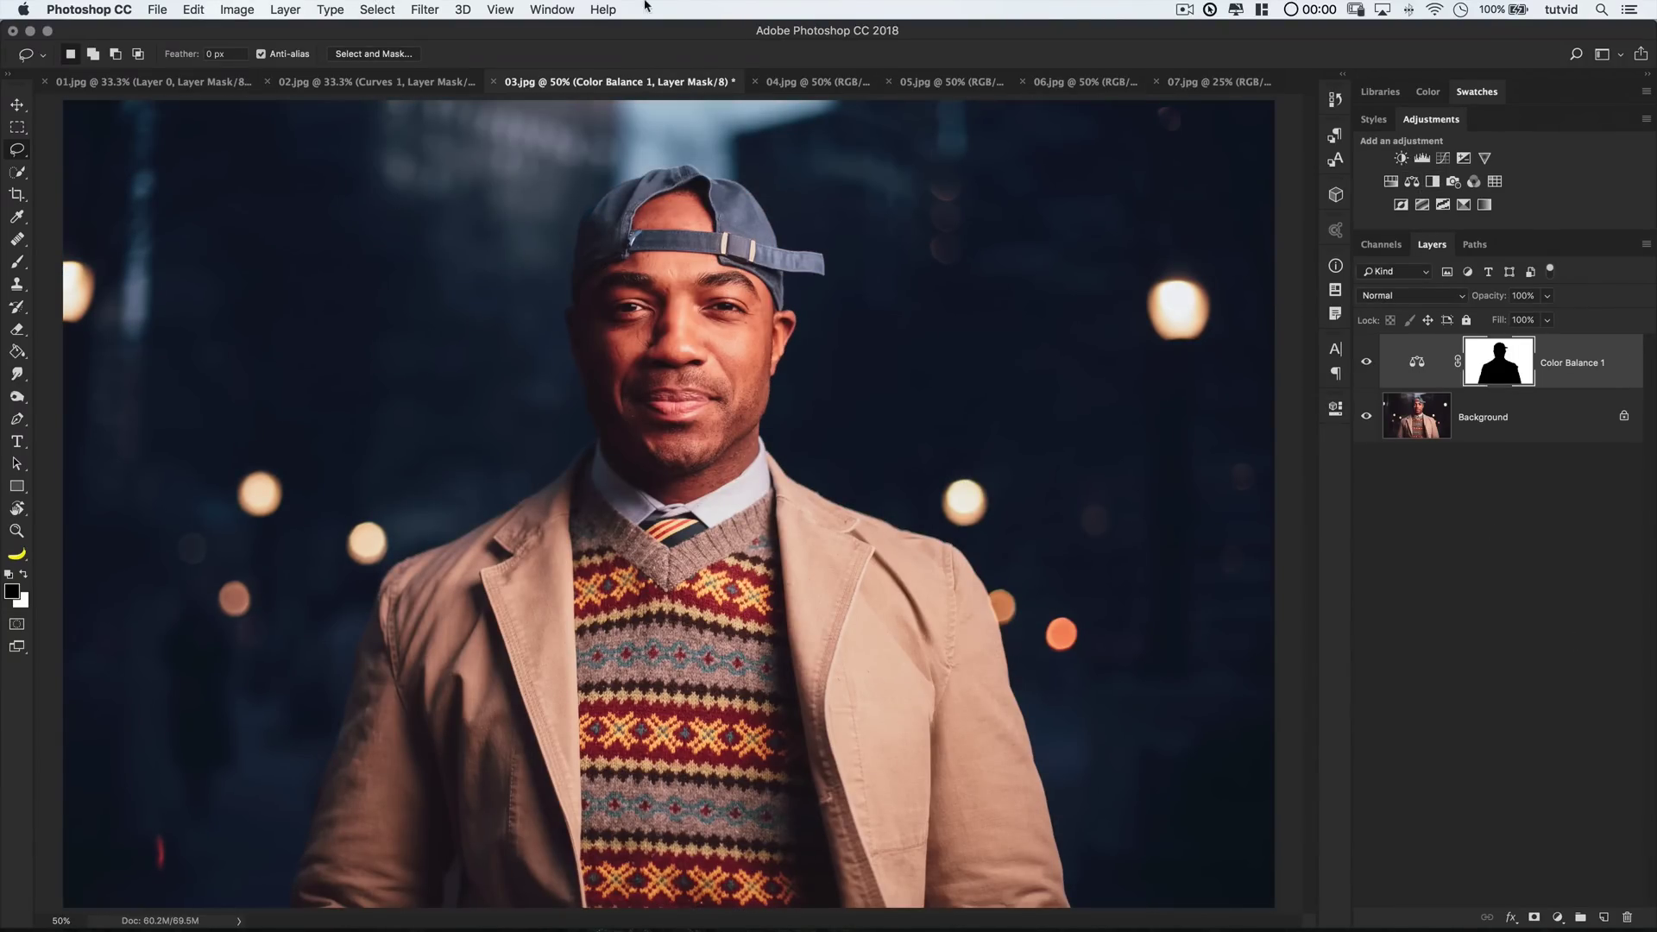
pyautogui.click(813, 82)
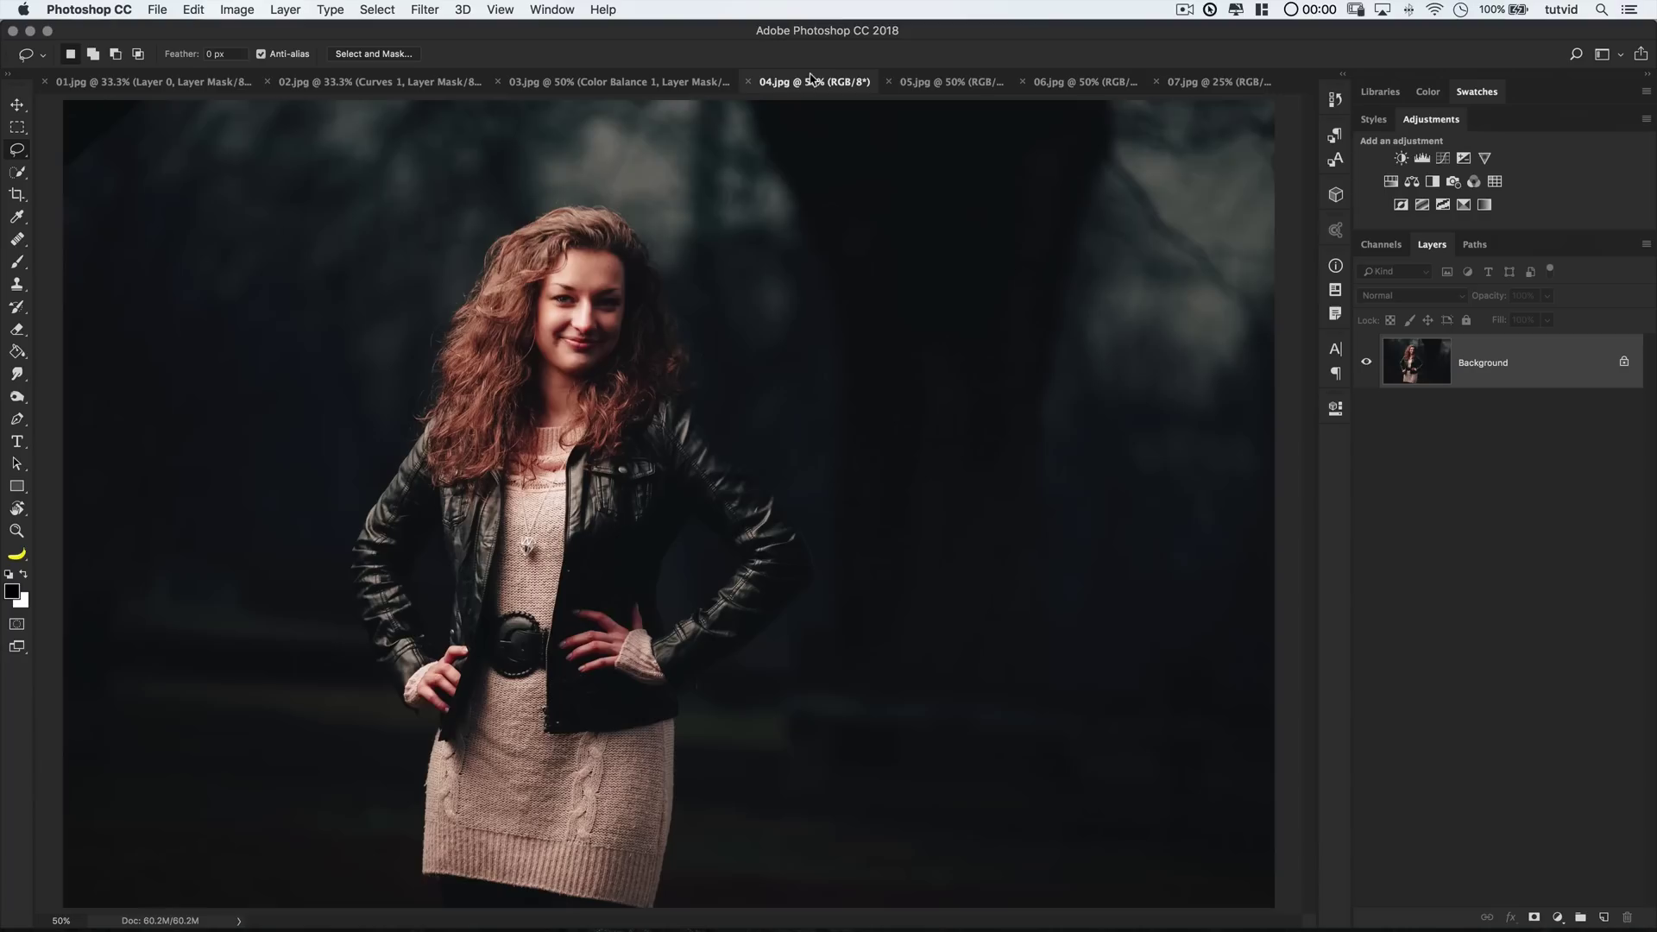
# - Select the woman in 04.jpg, refine around her sleeve with Lasso, and invert to the forest
pyautogui.click(17, 172)
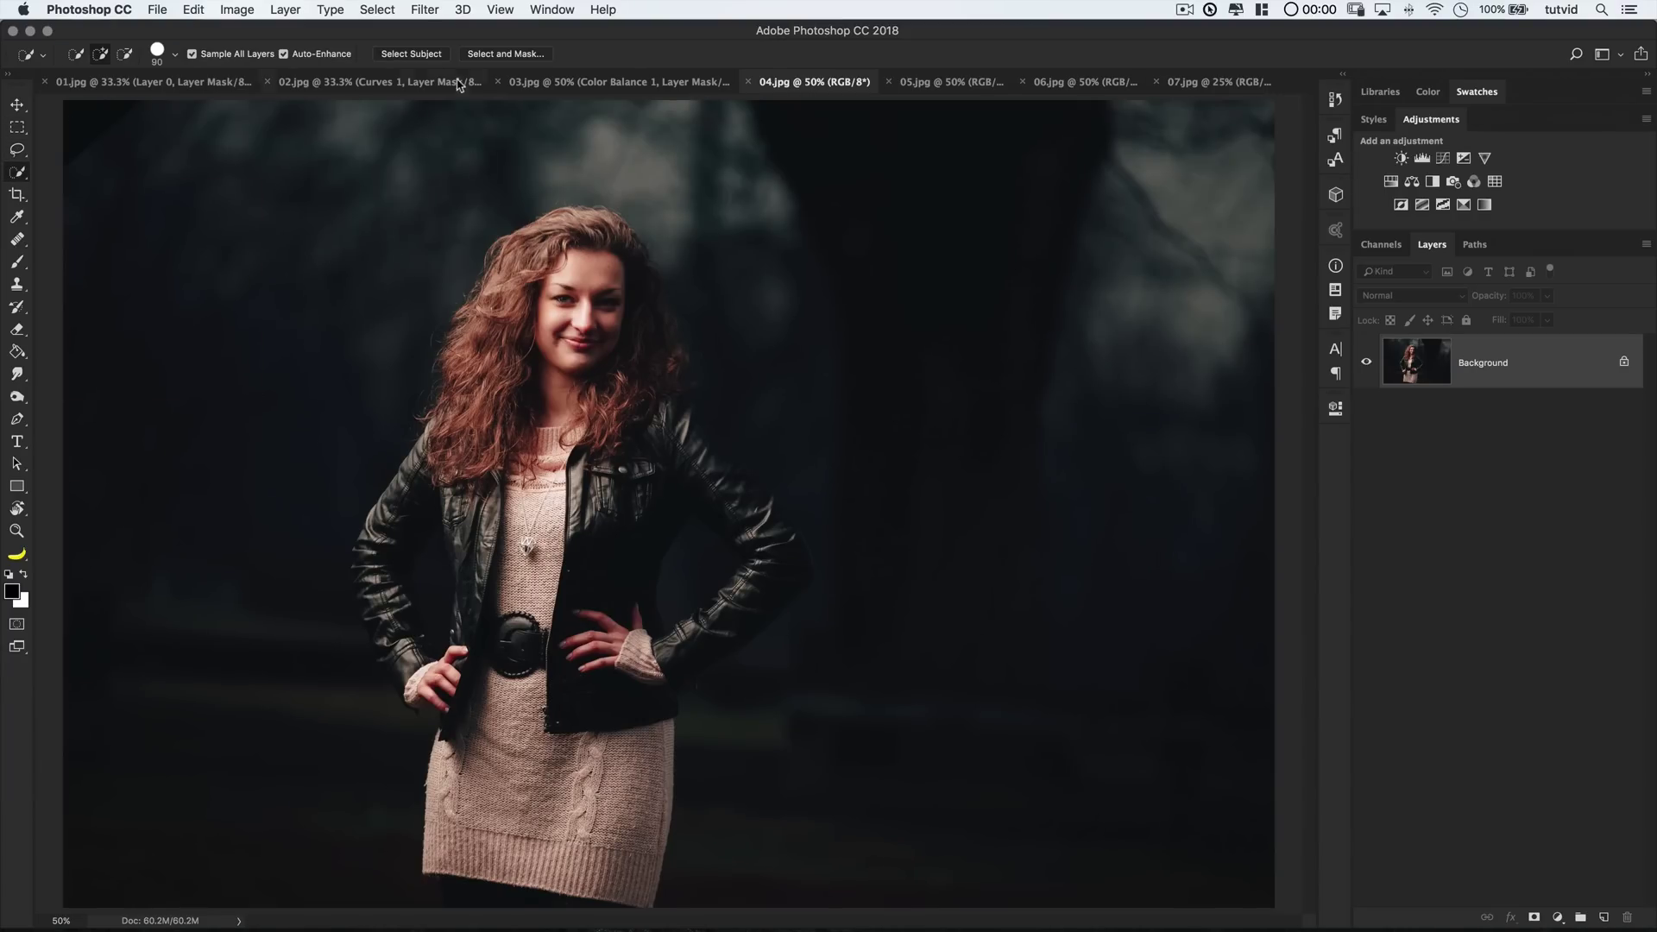
pyautogui.click(421, 54)
pyautogui.press('alt')
pyautogui.press('l')
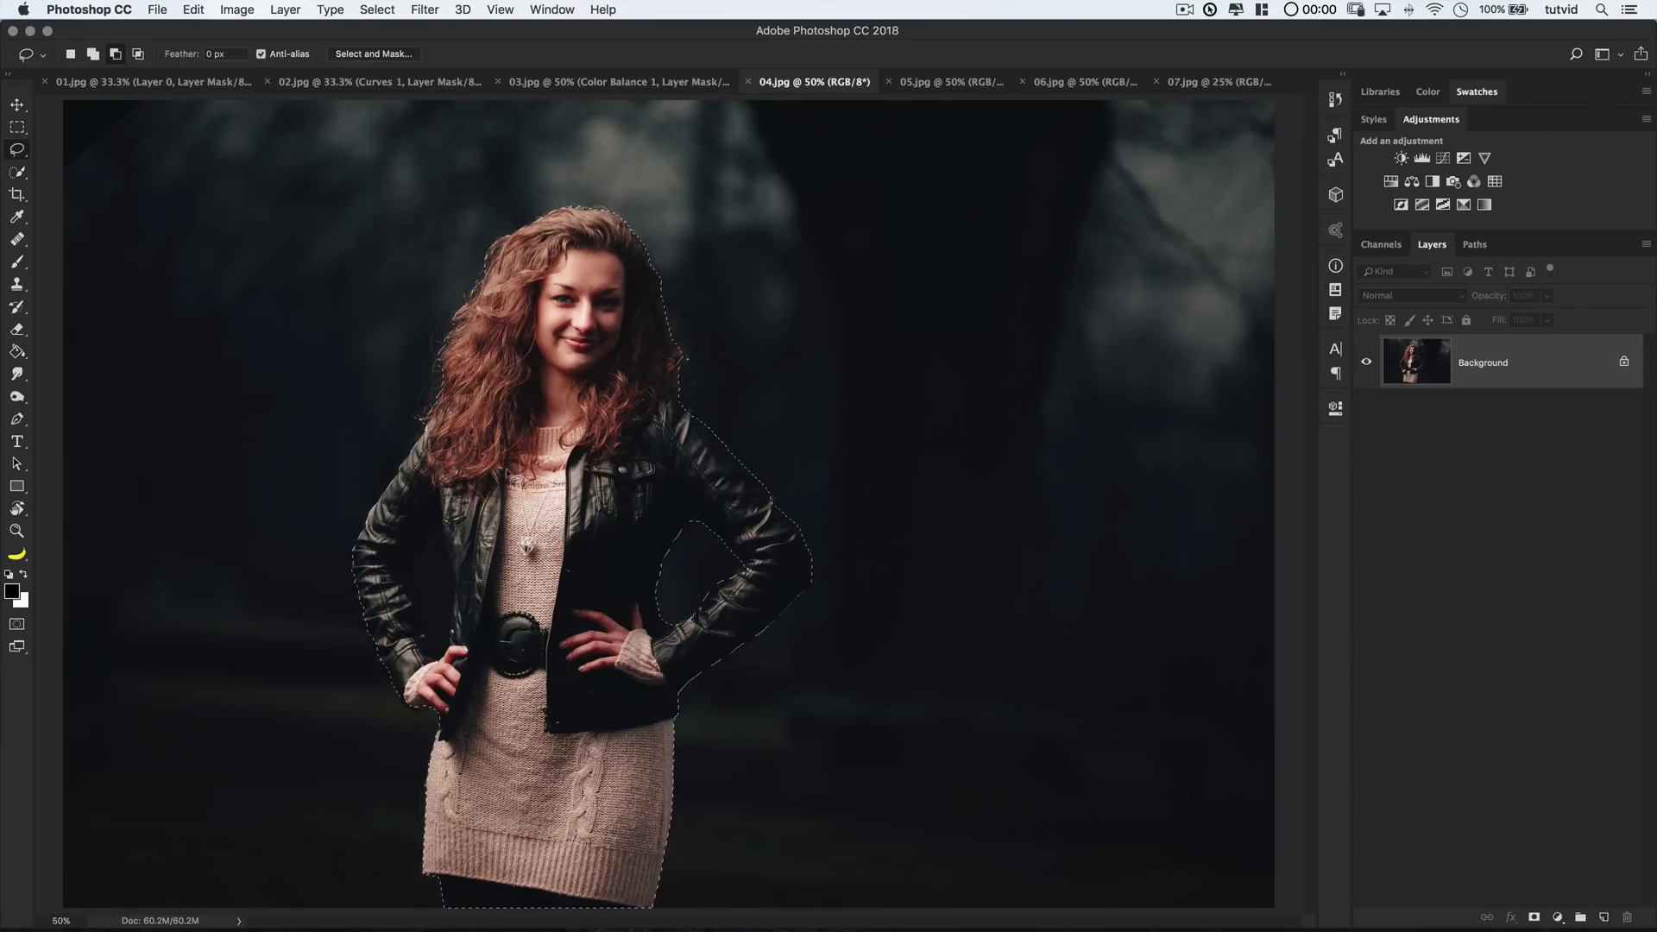
pyautogui.moveTo(432, 656)
pyautogui.mouseDown()
pyautogui.moveTo(414, 584)
pyautogui.moveTo(444, 524)
pyautogui.moveTo(464, 639)
pyautogui.mouseUp()
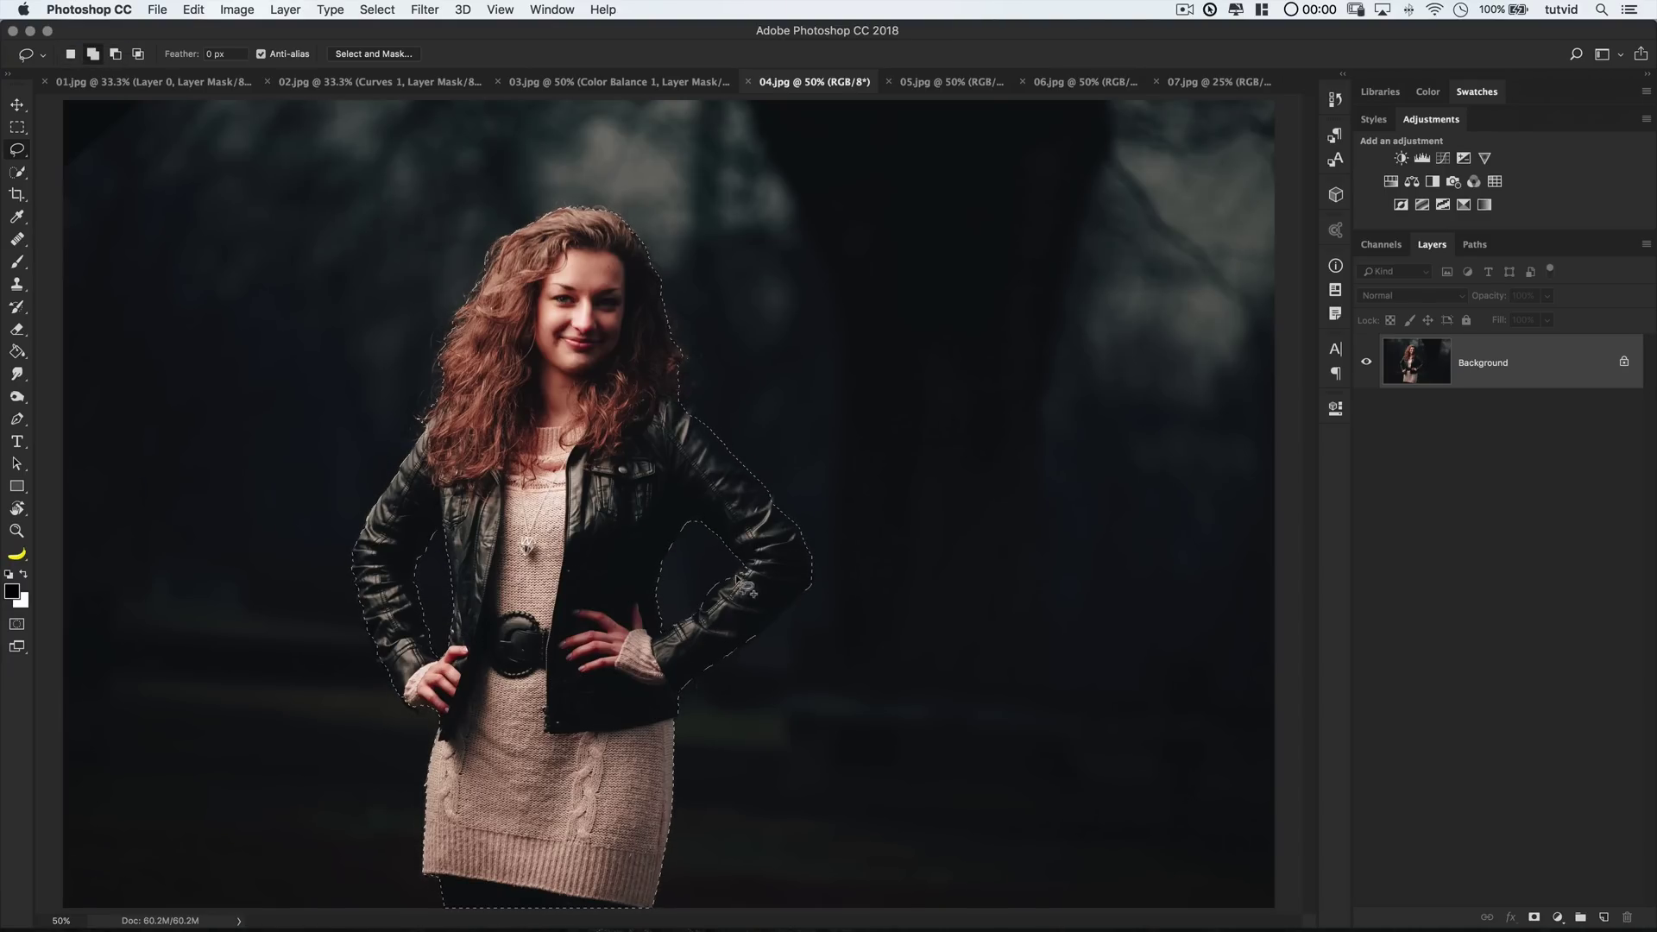
pyautogui.press('shift')
pyautogui.press('super+shift+i')
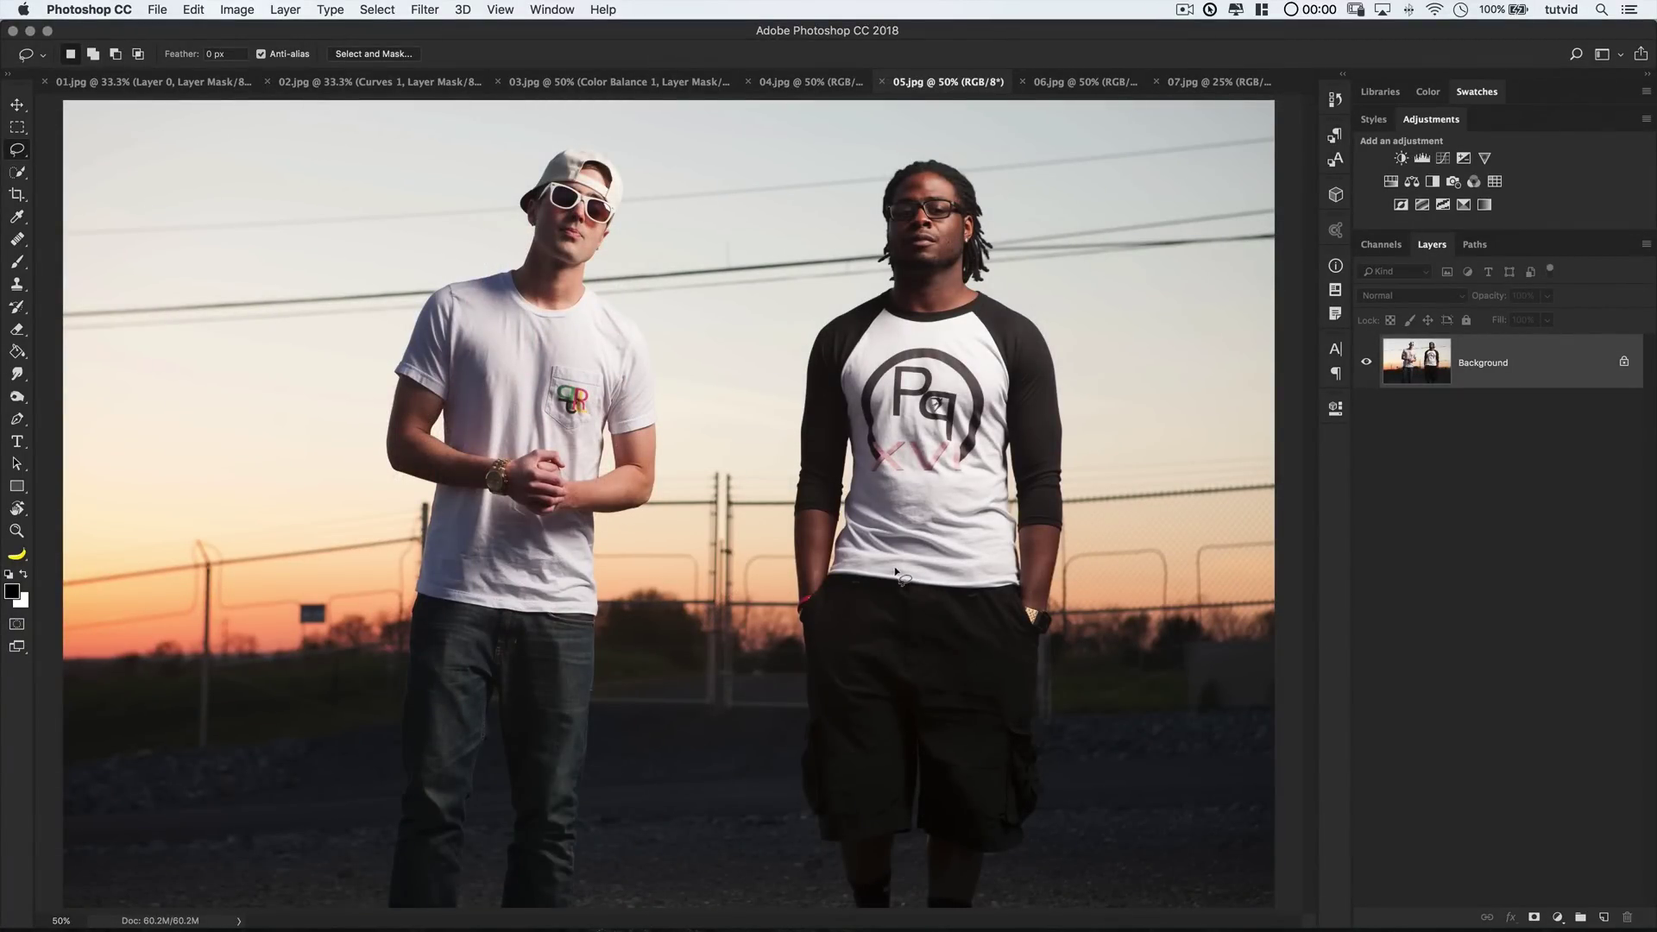
# - In 05.jpg, select the two men with Select Subject and adjust the selection
pyautogui.press('w')
pyautogui.click(423, 53)
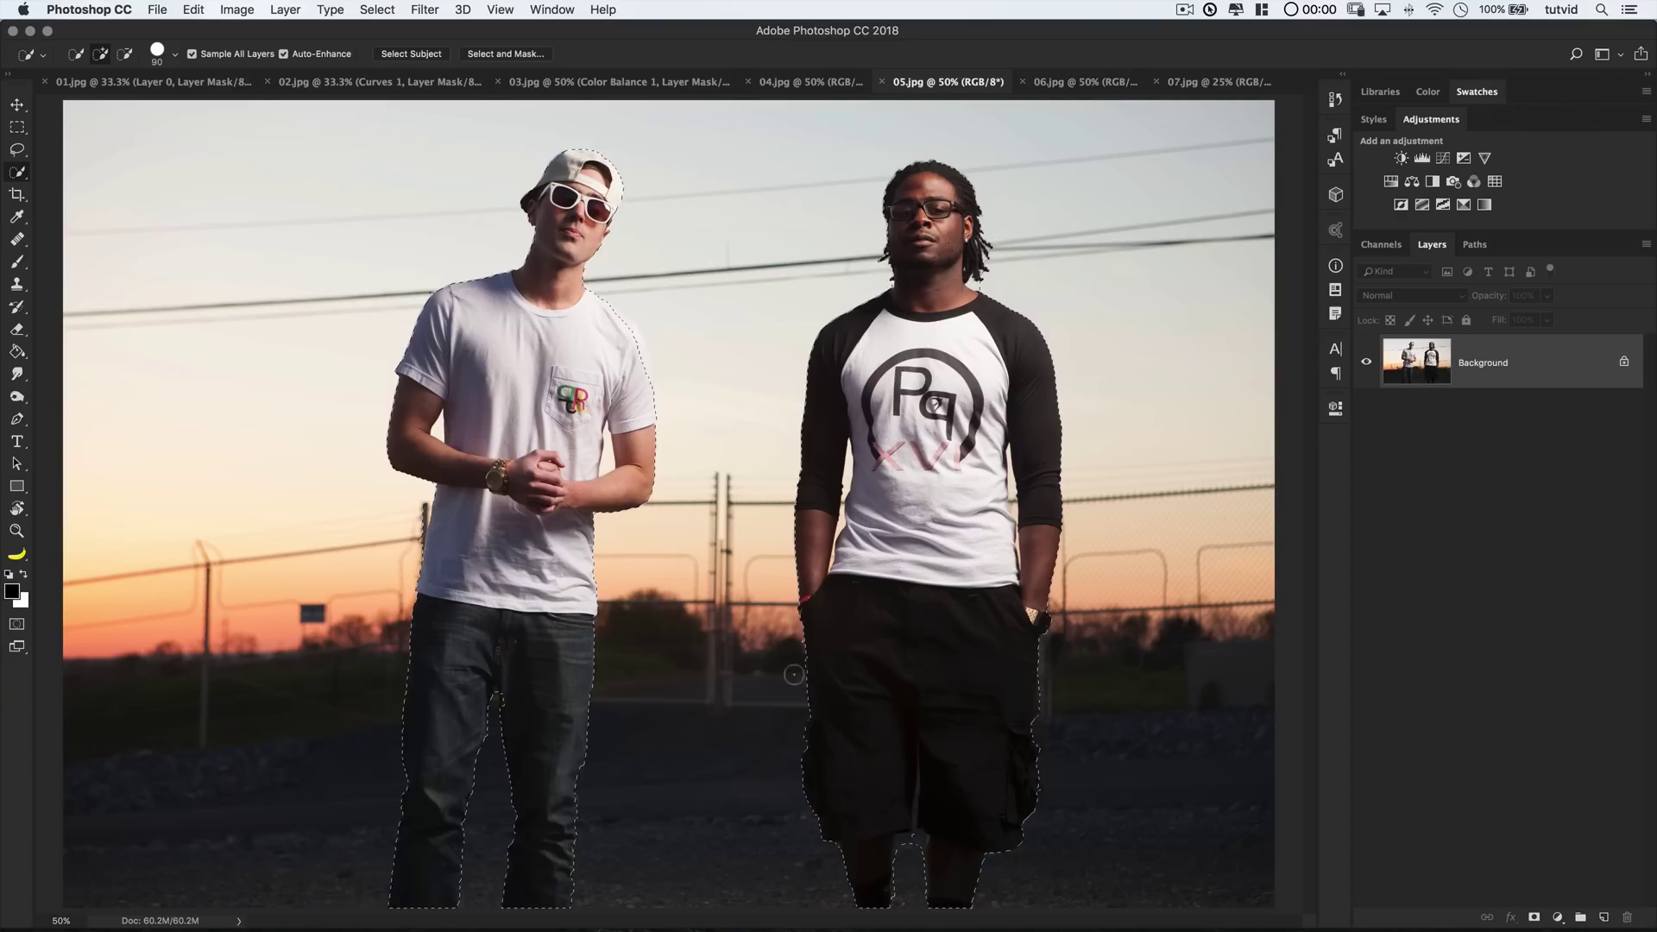
pyautogui.press('alt')
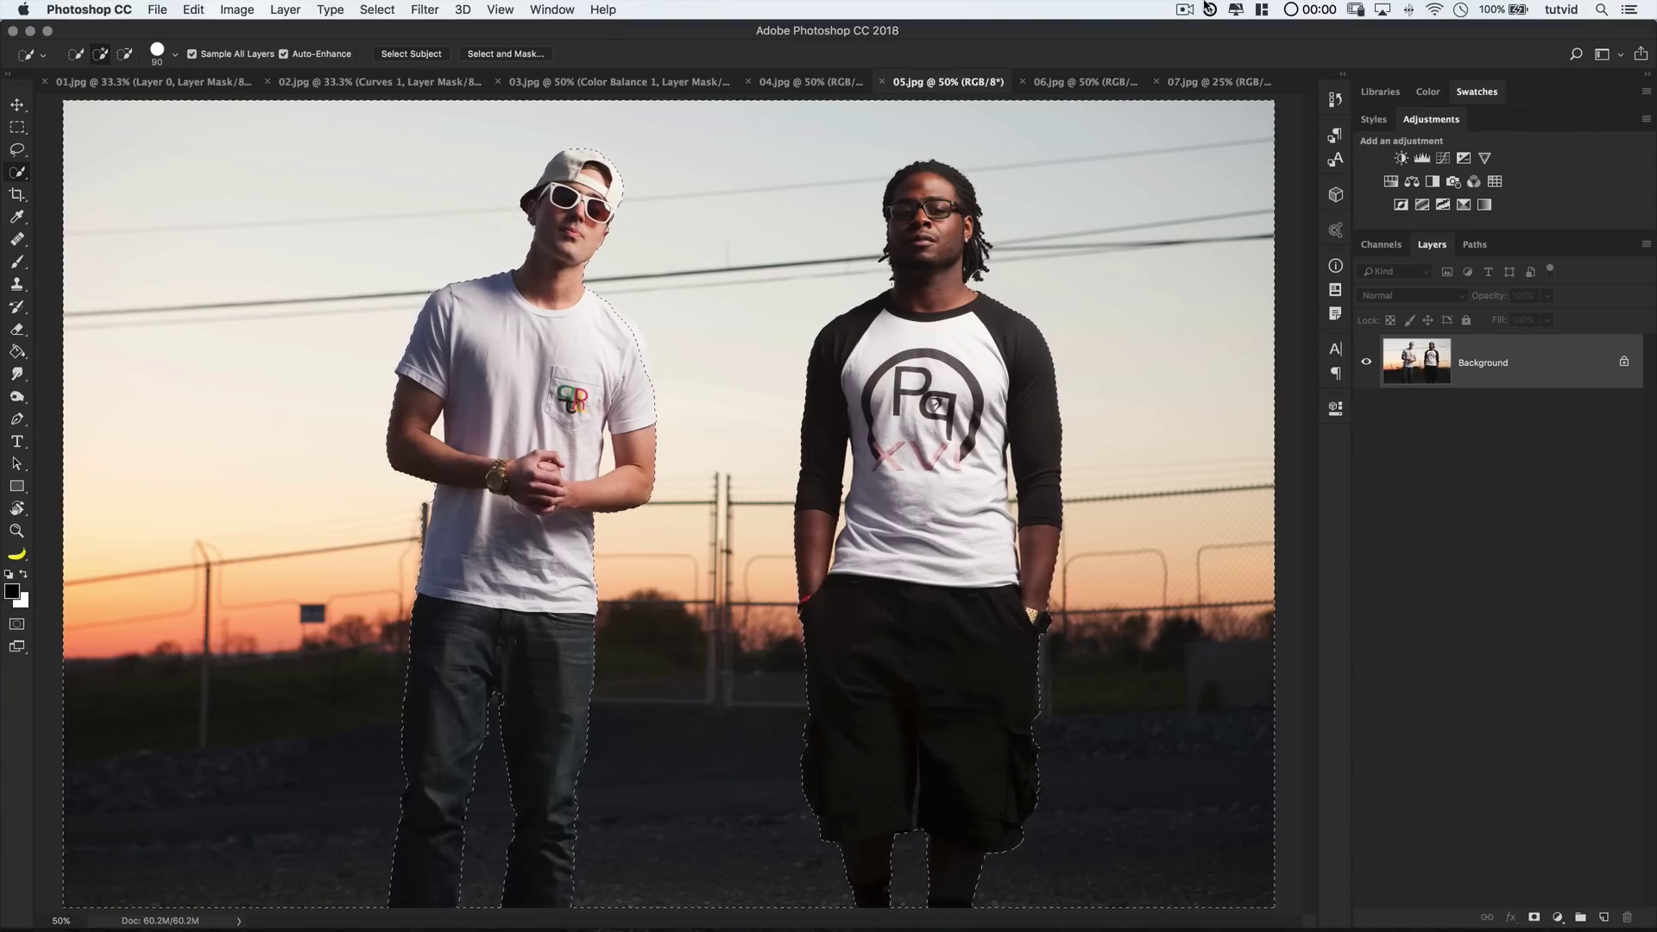
# - Add a Curves layer lowering the RGB top and Green curve to tint pink; Select Subject in 06.jpg
pyautogui.click(1443, 158)
pyautogui.moveTo(1257, 497); pyautogui.dragTo(1218, 549)
pyautogui.click(1122, 478)
pyautogui.click(1122, 493)
pyautogui.click(1128, 478)
pyautogui.click(1128, 496)
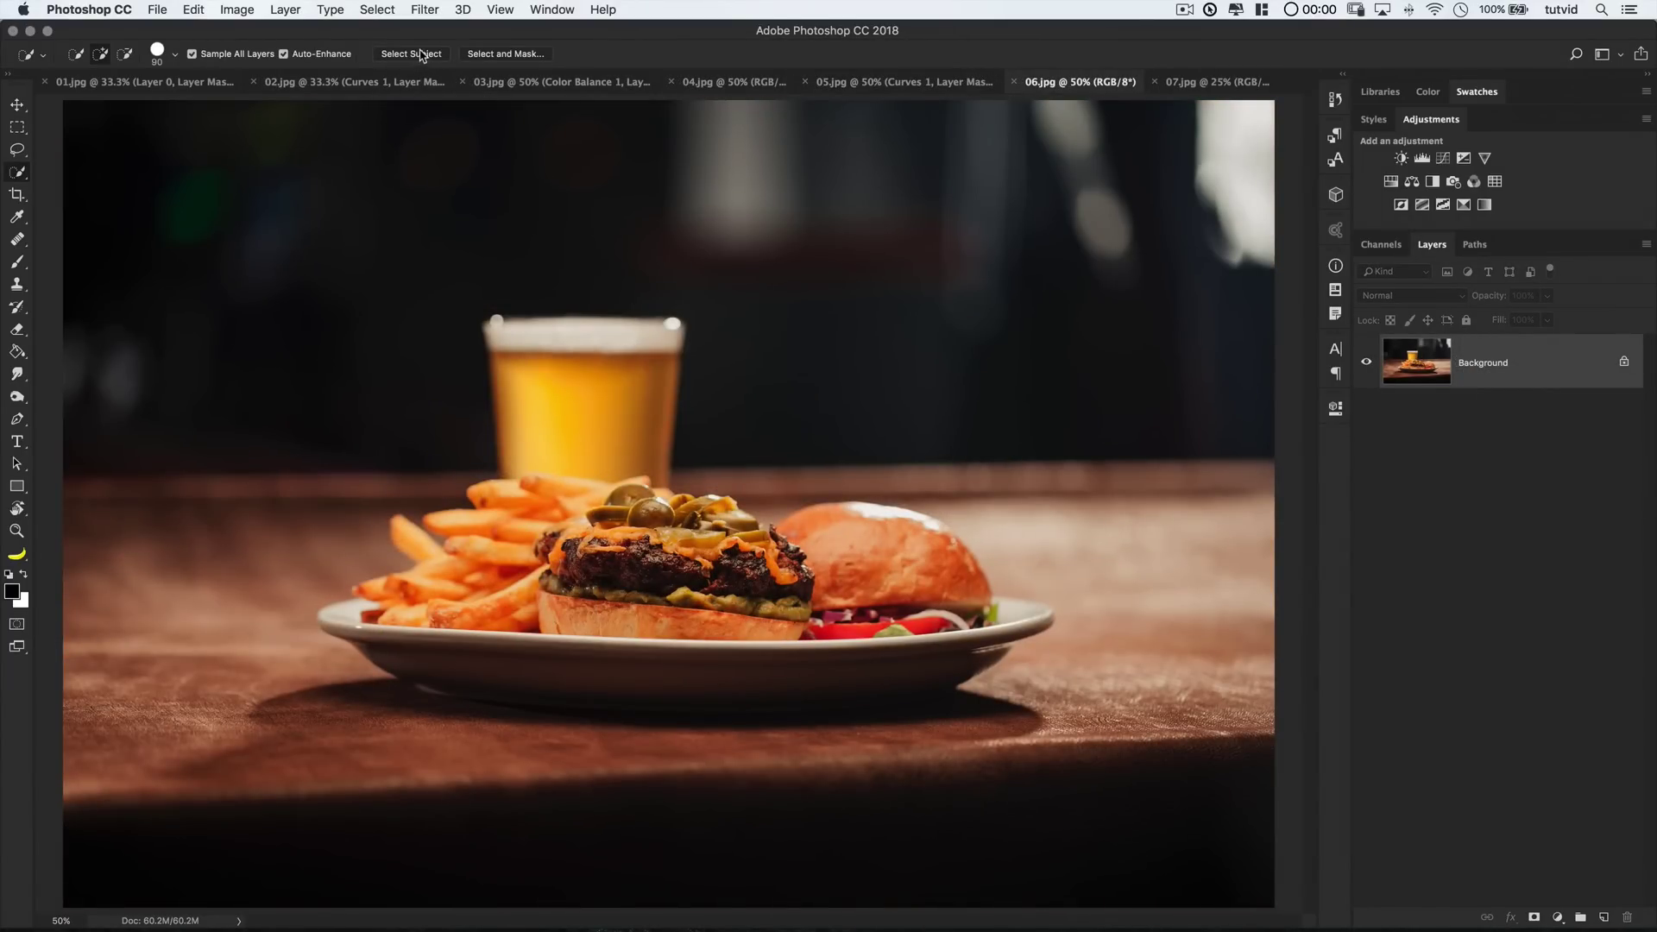
pyautogui.click(420, 54)
# - Invert the 06.jpg food selection, feather it by 50 px, and add a Levels adjustment layer
pyautogui.click(425, 9)
pyautogui.moveTo(377, 10)
pyautogui.click(385, 75)
pyautogui.click(378, 9)
pyautogui.moveTo(414, 259)
pyautogui.click(587, 321)
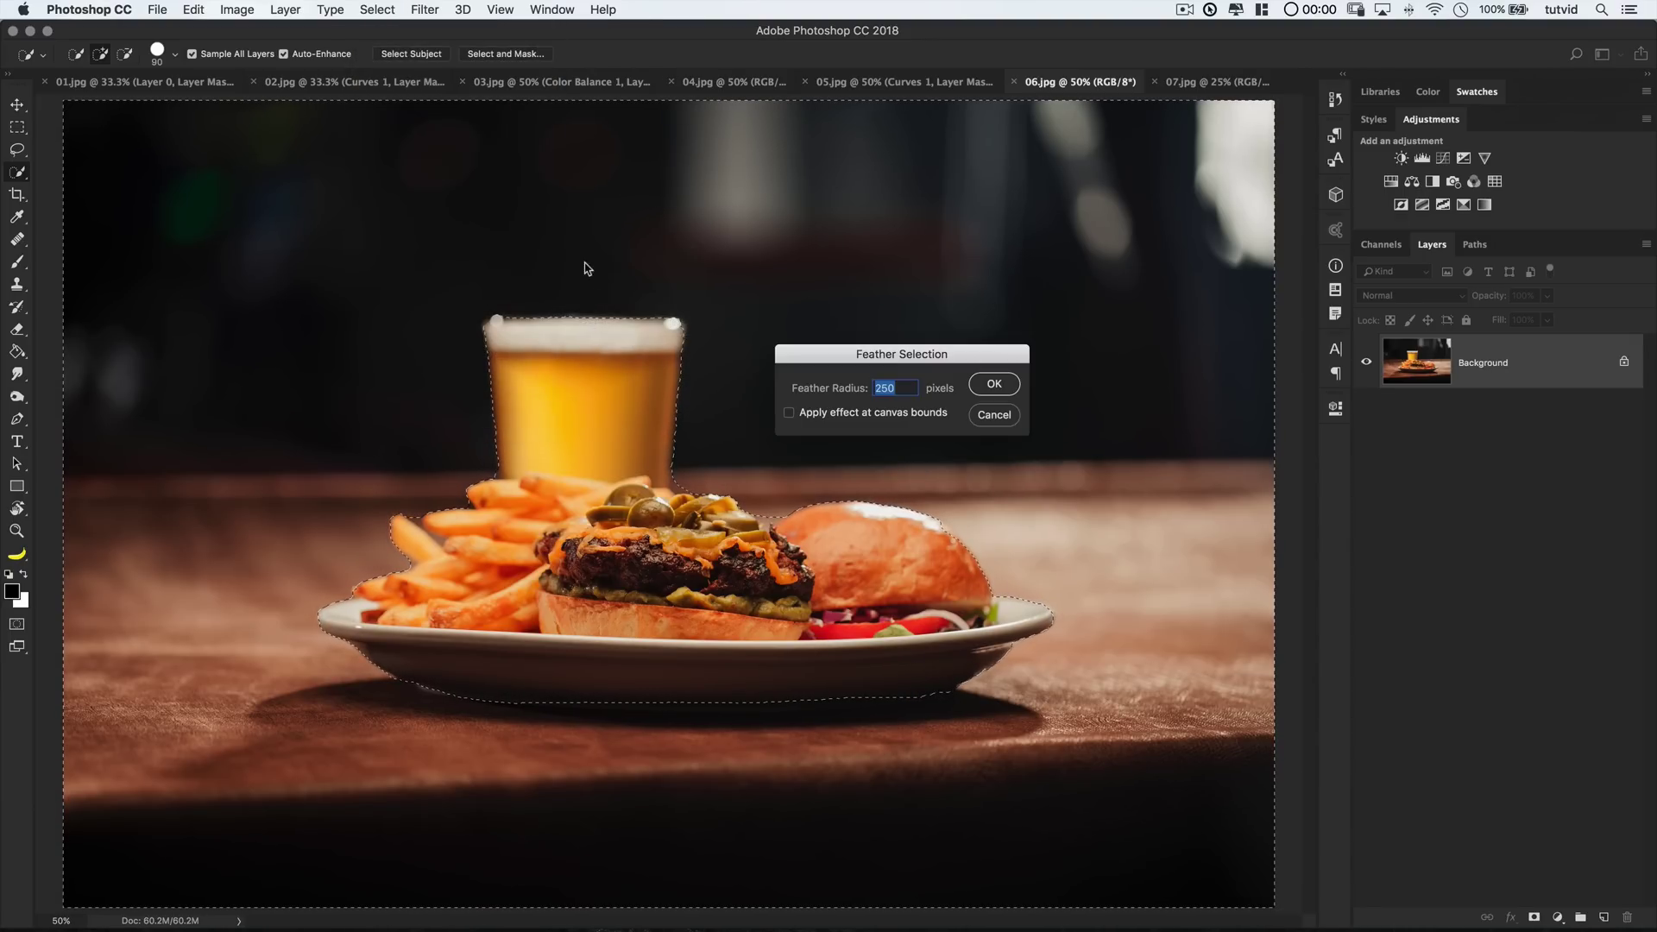
pyautogui.write('50')
pyautogui.press('Return')
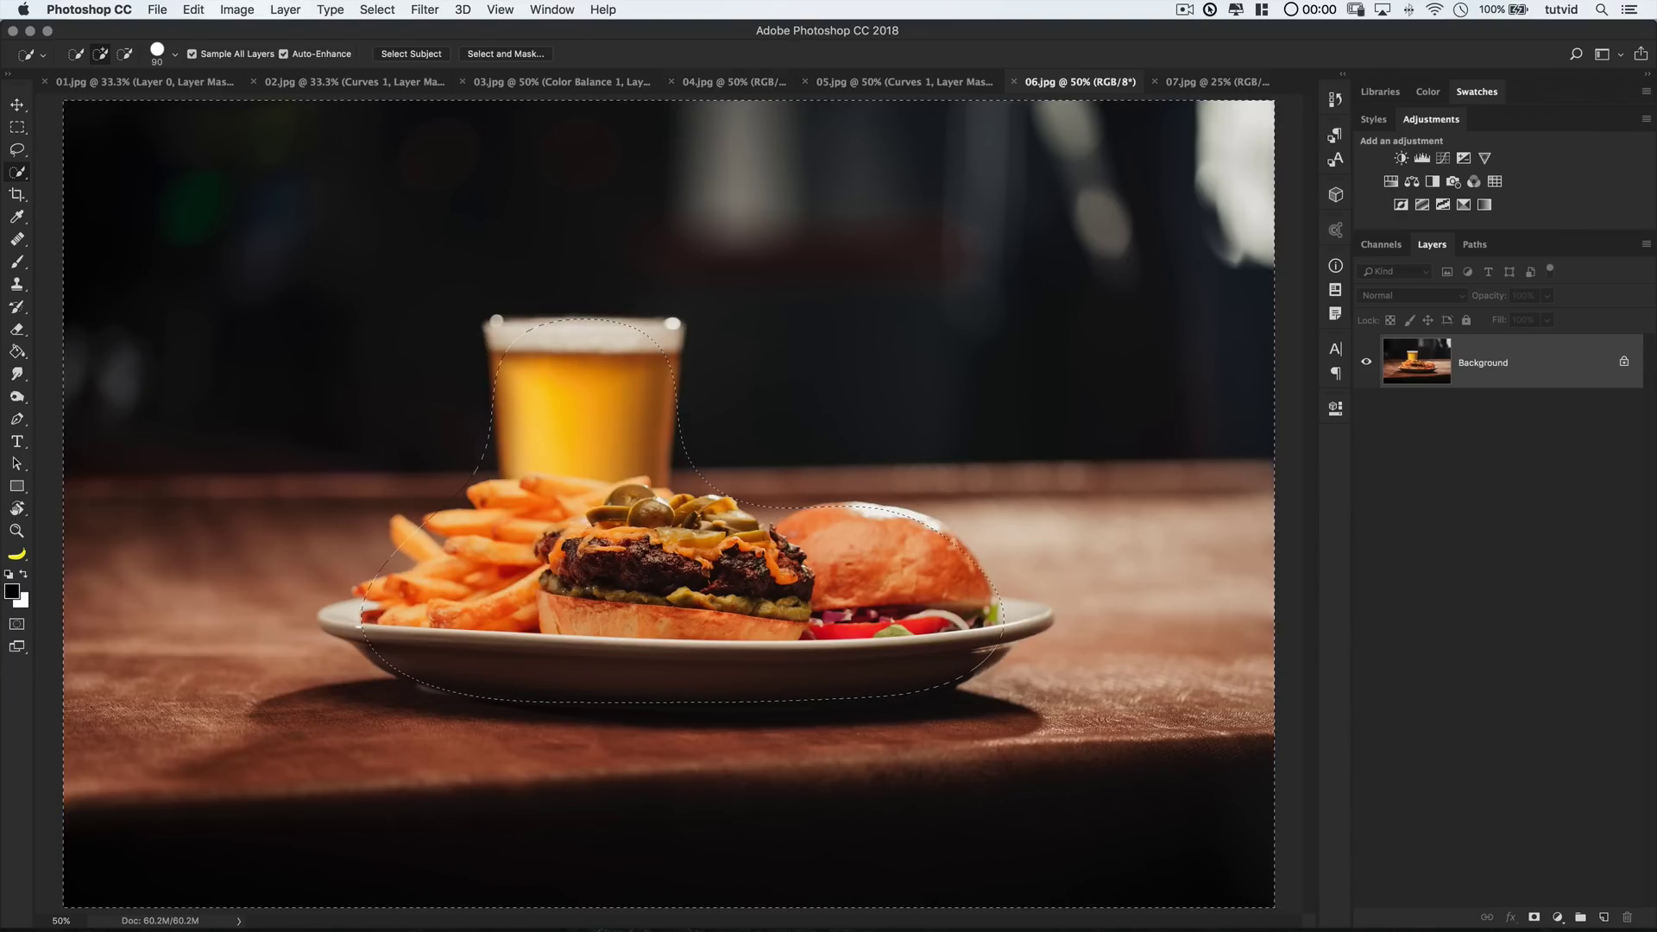
pyautogui.click(1421, 158)
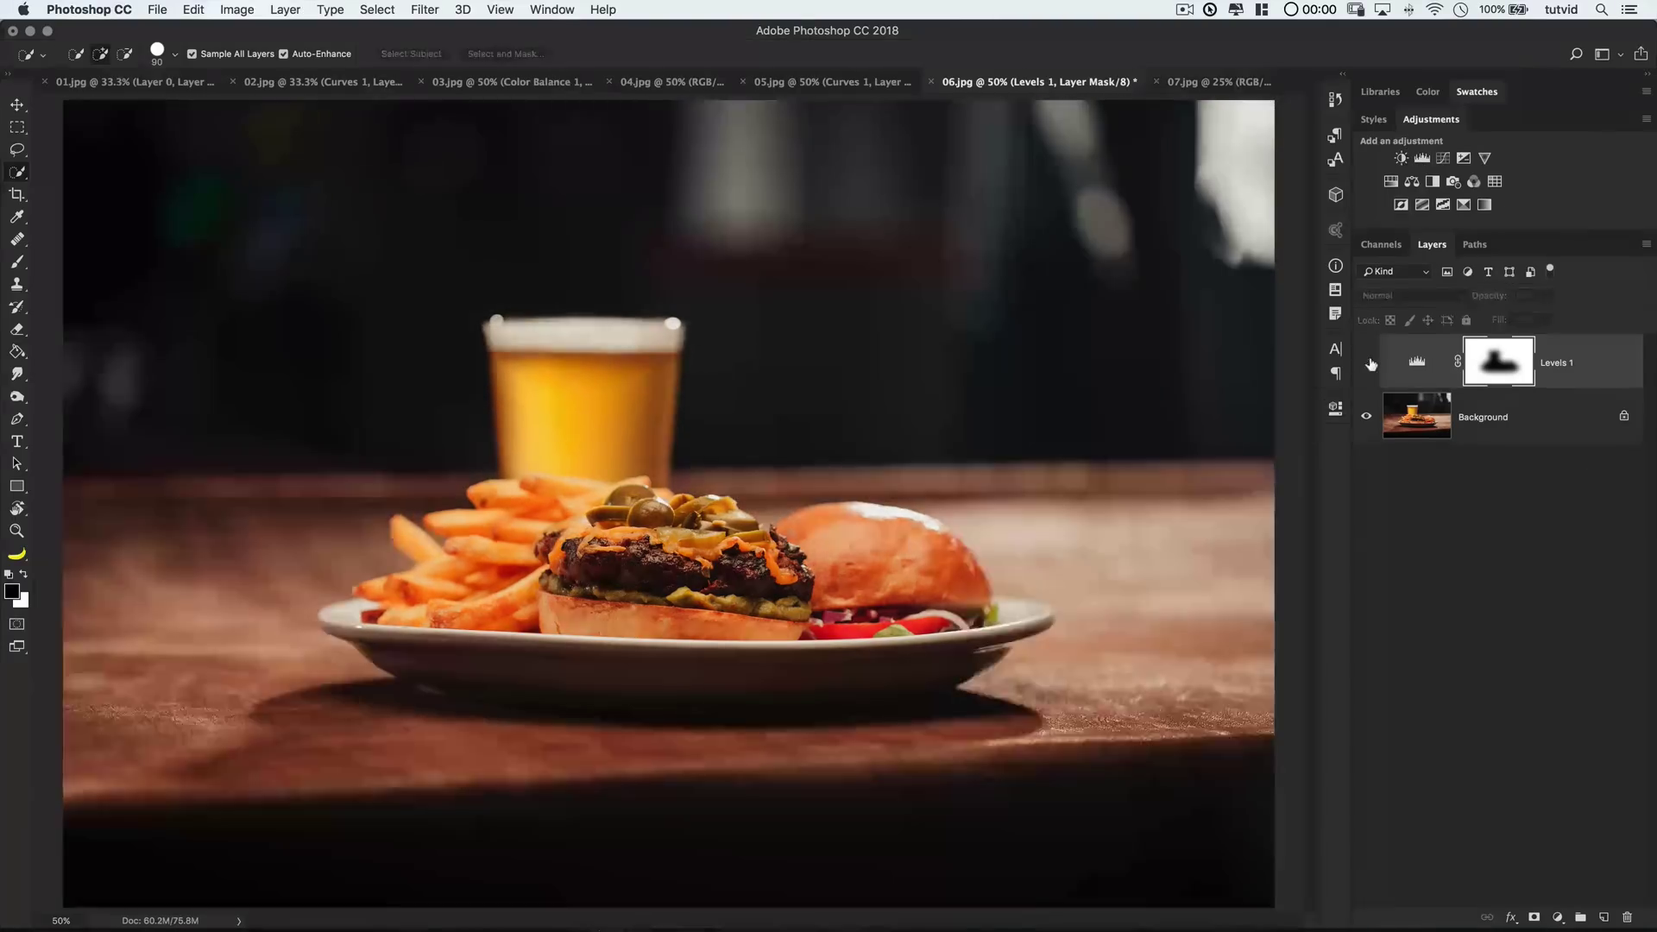
pyautogui.click(1368, 362)
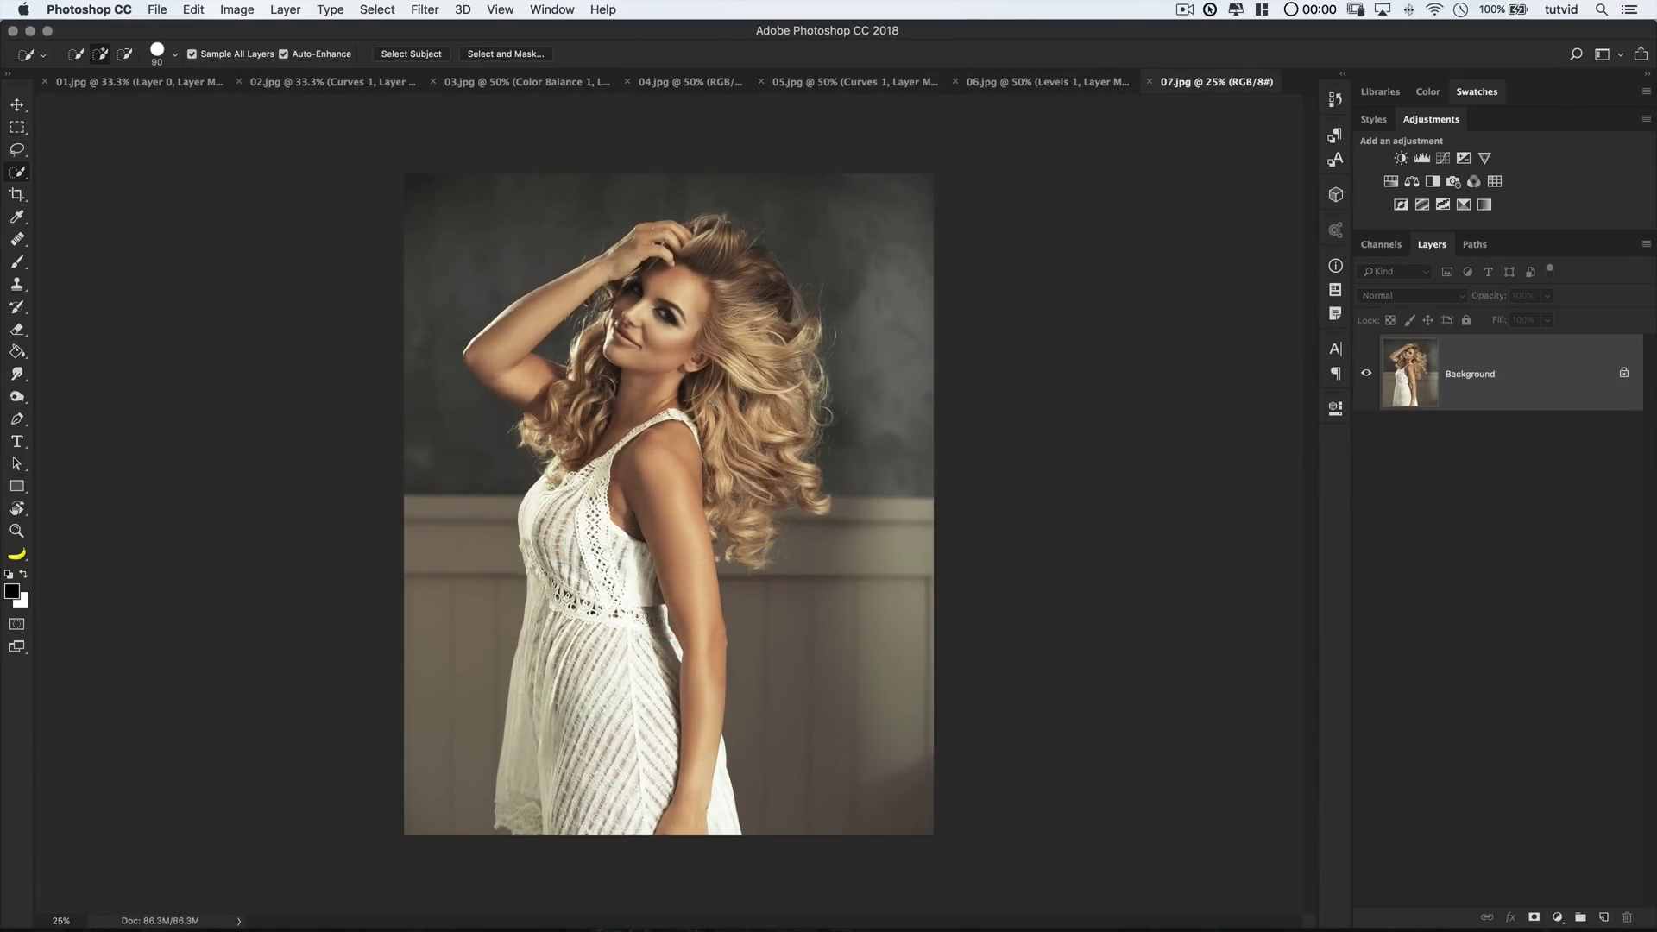
# - Select the blonde woman in 07.jpg, refine her curly hair edge, and output to a layer mask
pyautogui.click(414, 54)
pyautogui.click(514, 54)
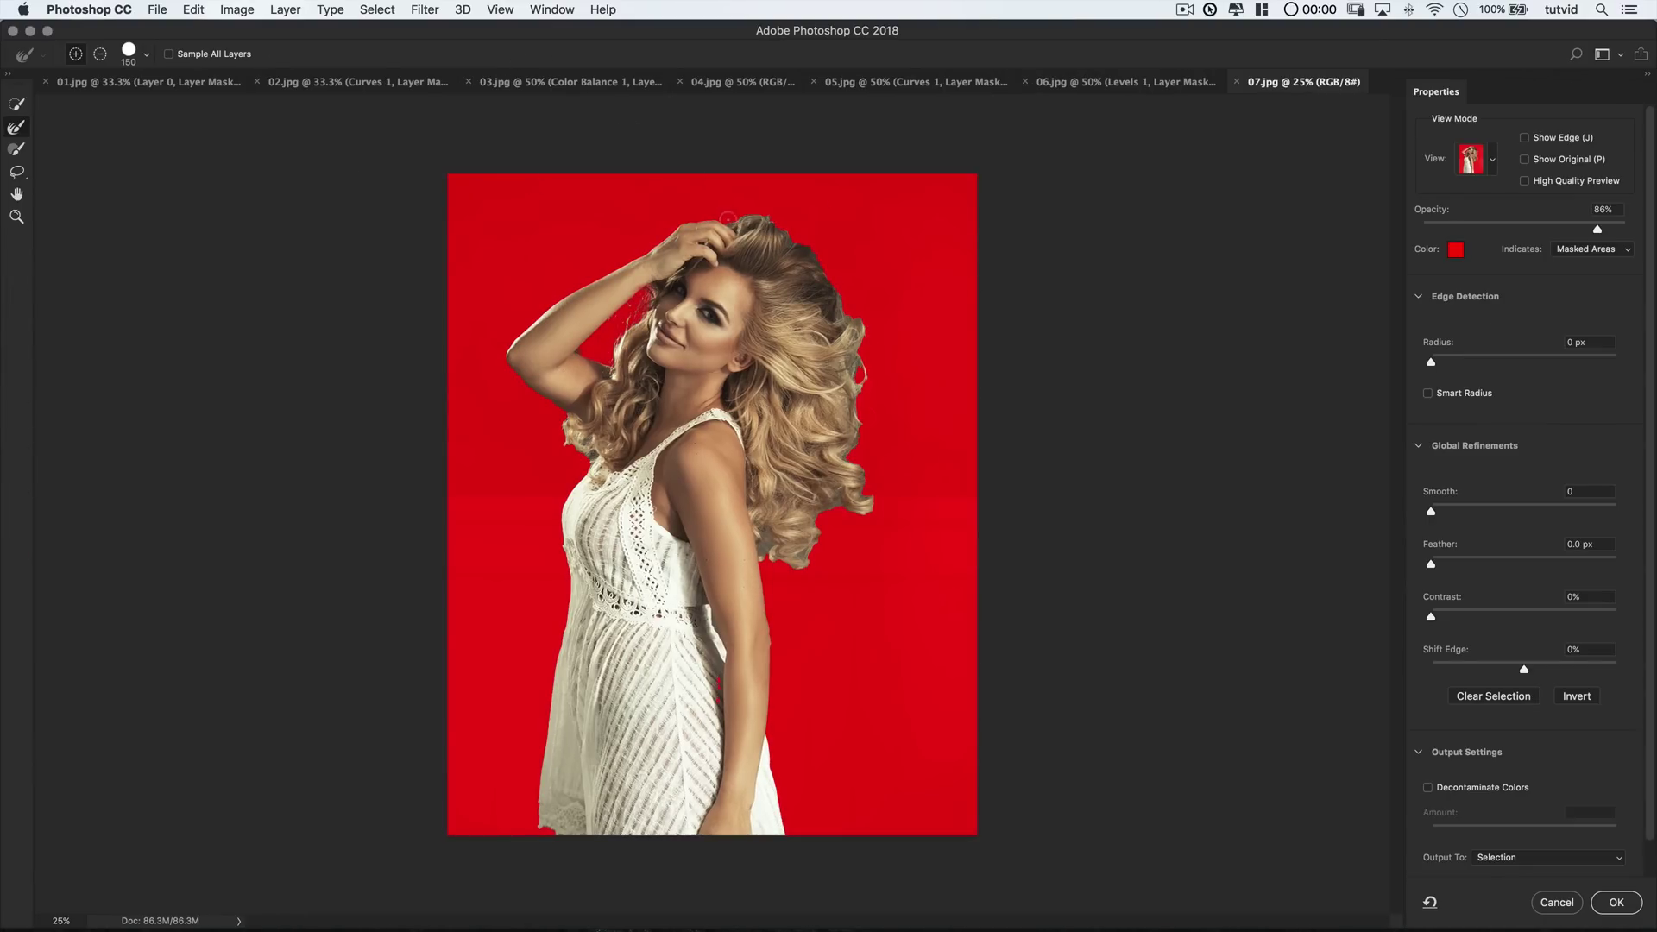
pyautogui.moveTo(728, 219)
pyautogui.mouseDown()
pyautogui.moveTo(859, 311)
pyautogui.moveTo(875, 526)
pyautogui.moveTo(788, 542)
pyautogui.mouseUp()
pyautogui.press(']')
pyautogui.press(']')
pyautogui.press(']')
pyautogui.press(']')
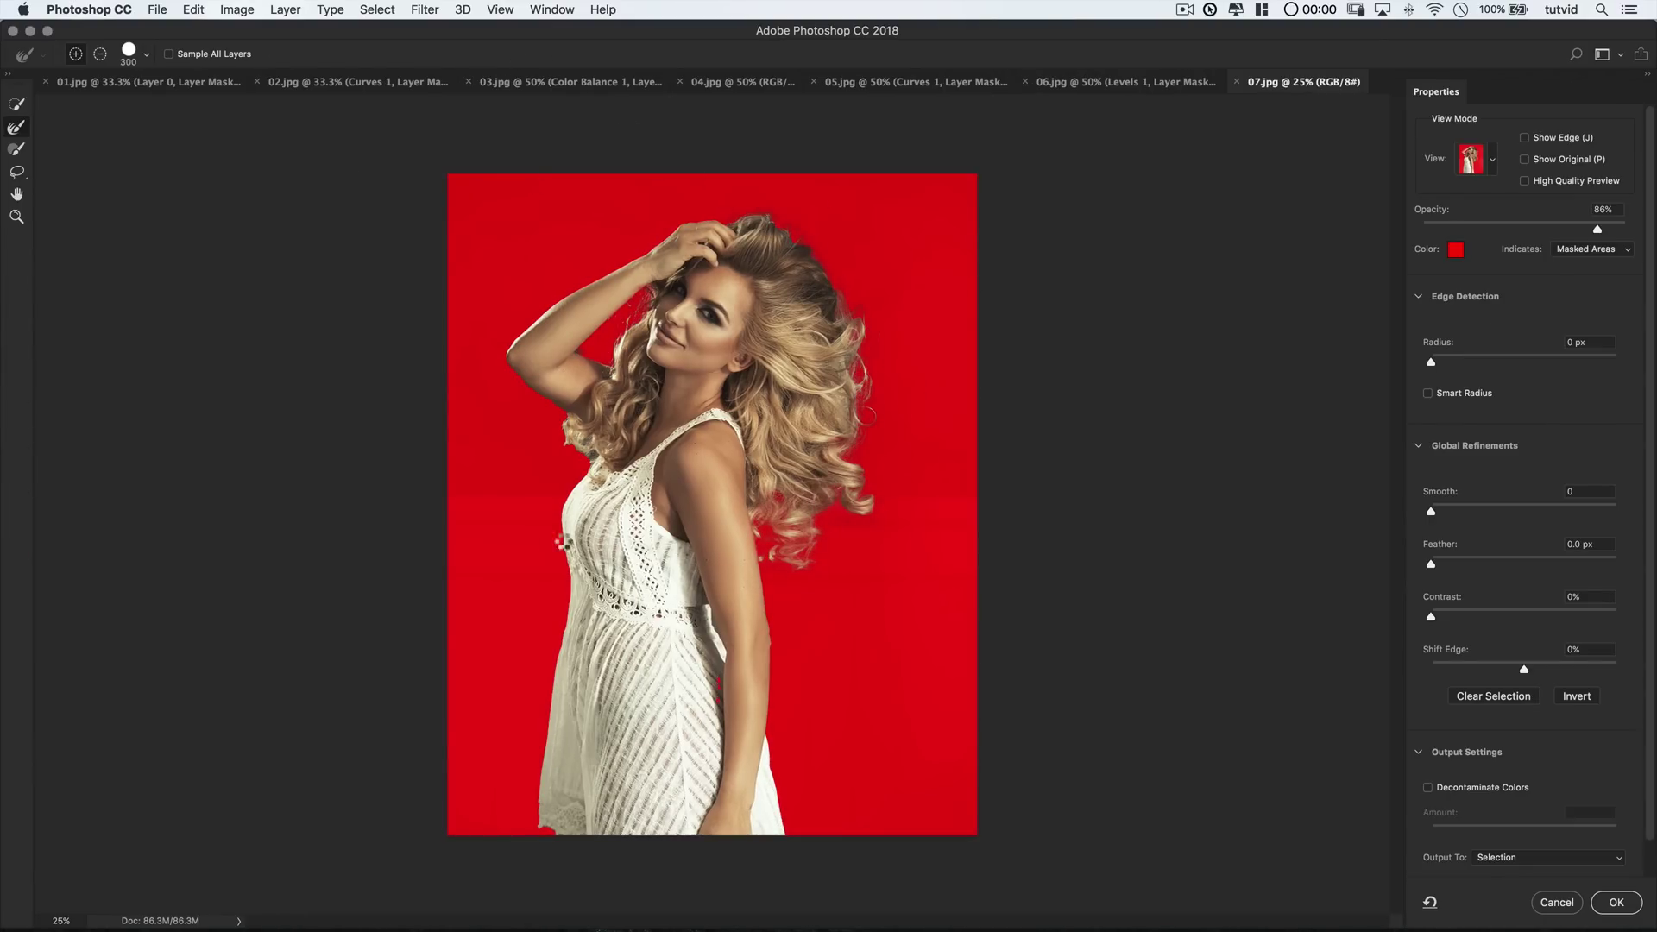
pyautogui.press('[')
pyautogui.press('[')
pyautogui.press('[')
pyautogui.press('[')
pyautogui.press('[')
pyautogui.click(1549, 858)
pyautogui.click(1519, 866)
pyautogui.click(1617, 902)
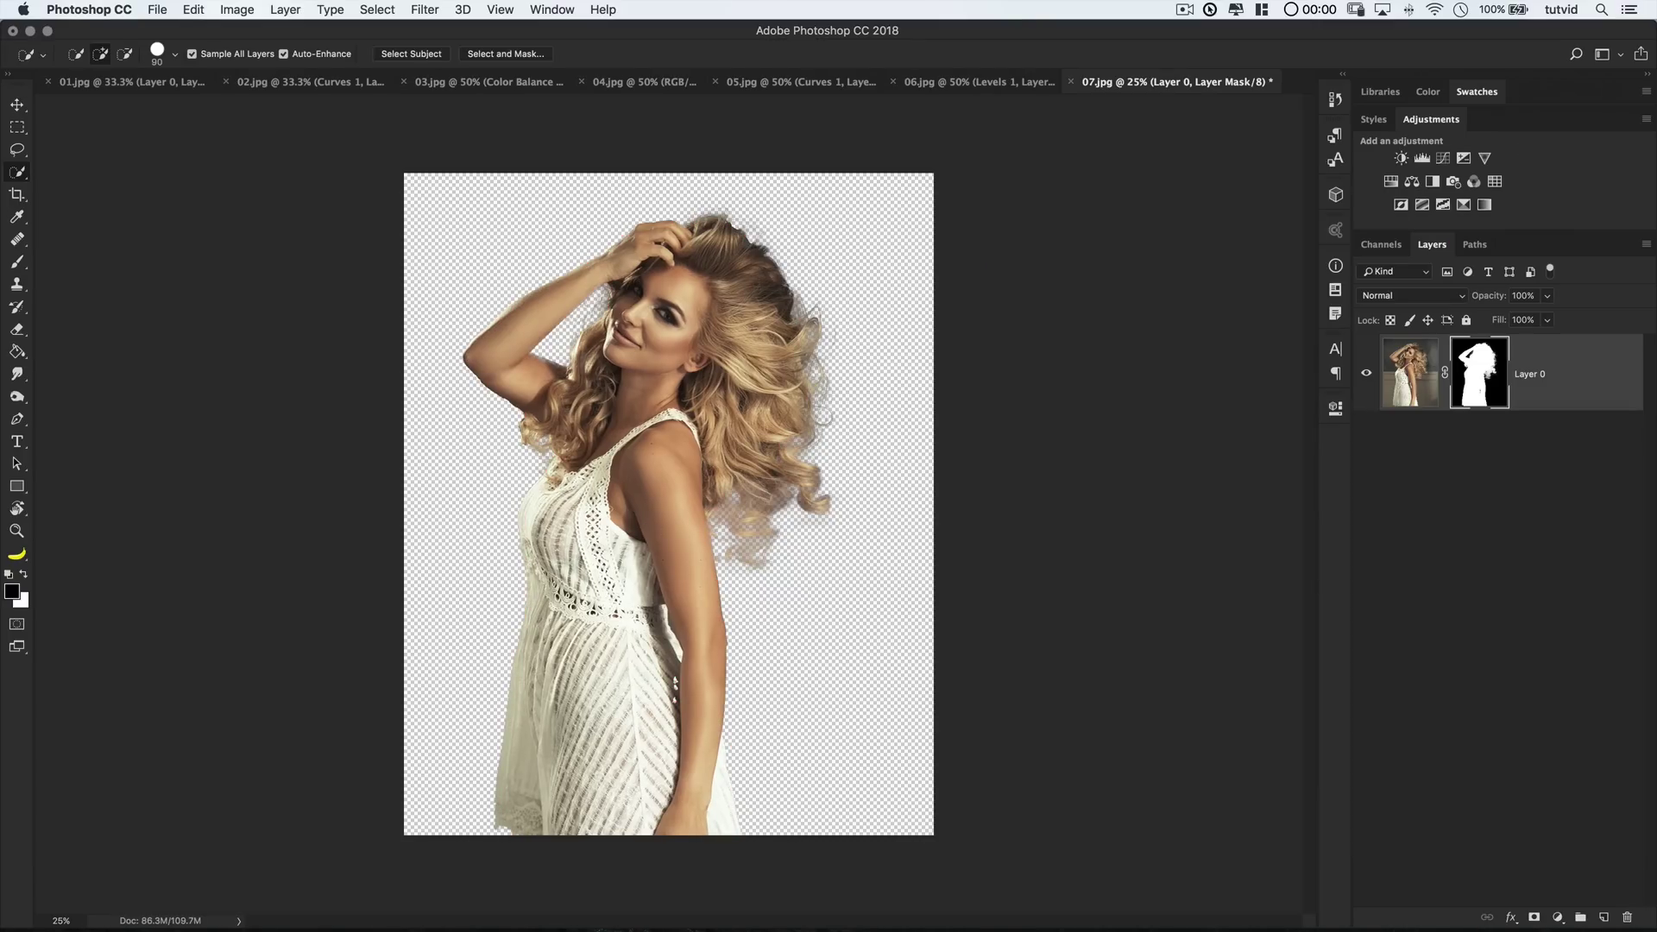
# - Place apocalypse.jpg into 07.jpg and move its layer beneath the masked woman's Layer 0
pyautogui.press('super+Tab')
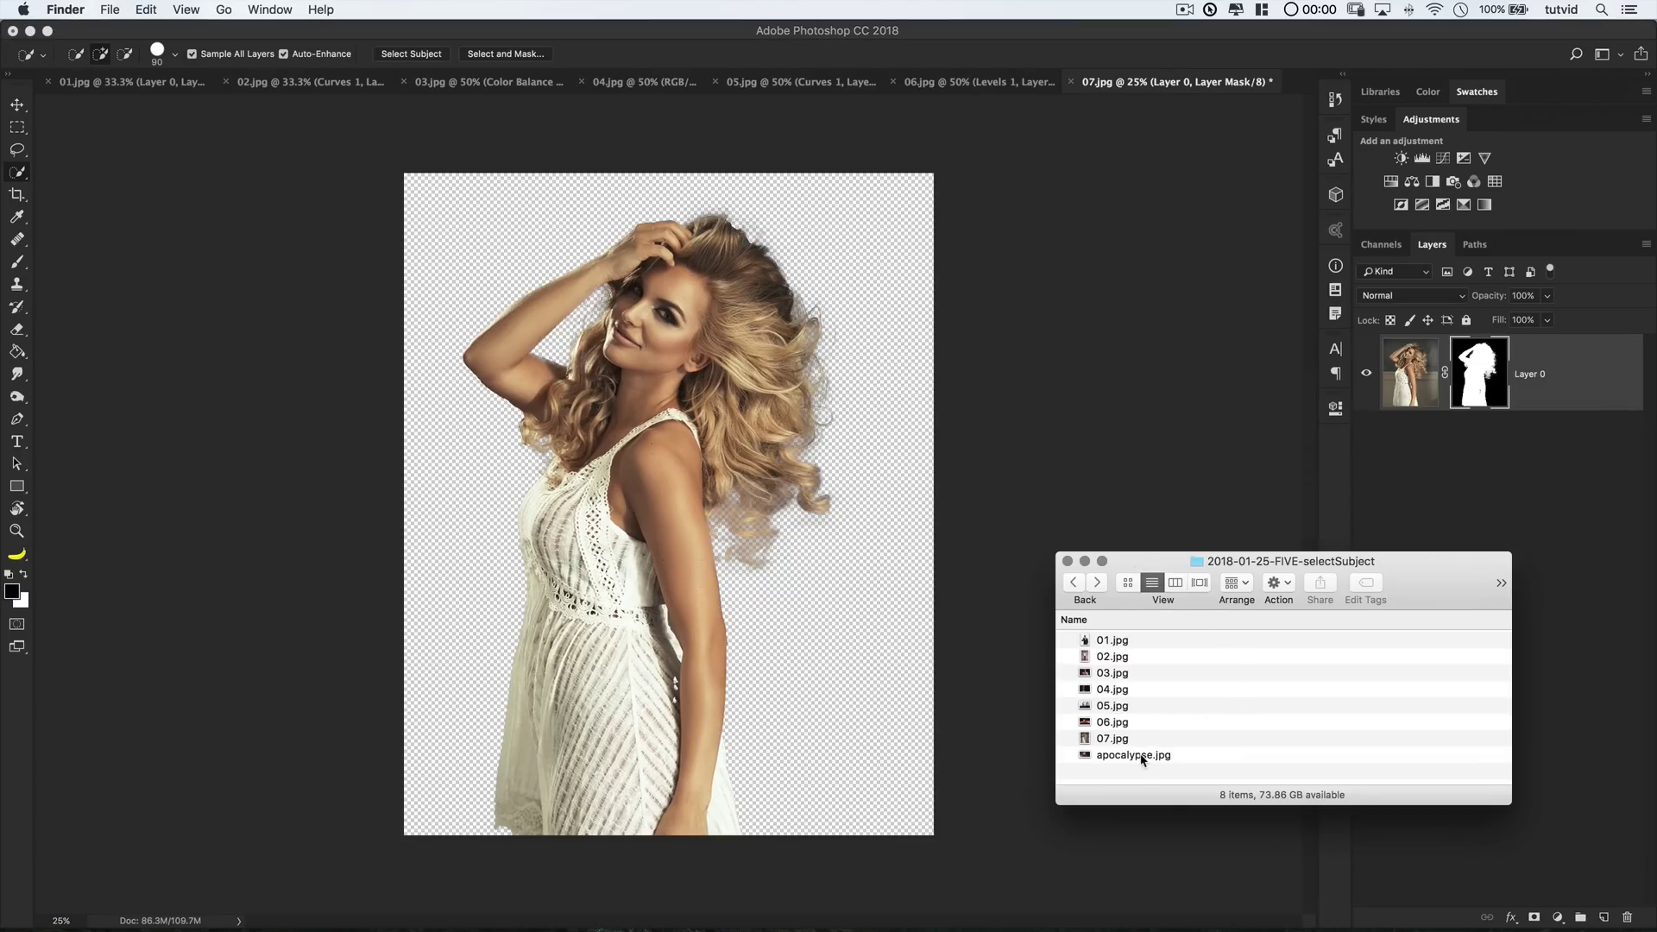
pyautogui.moveTo(1141, 757); pyautogui.dragTo(552, 483)
pyautogui.press('Return')
pyautogui.moveTo(1467, 374); pyautogui.dragTo(1549, 499)
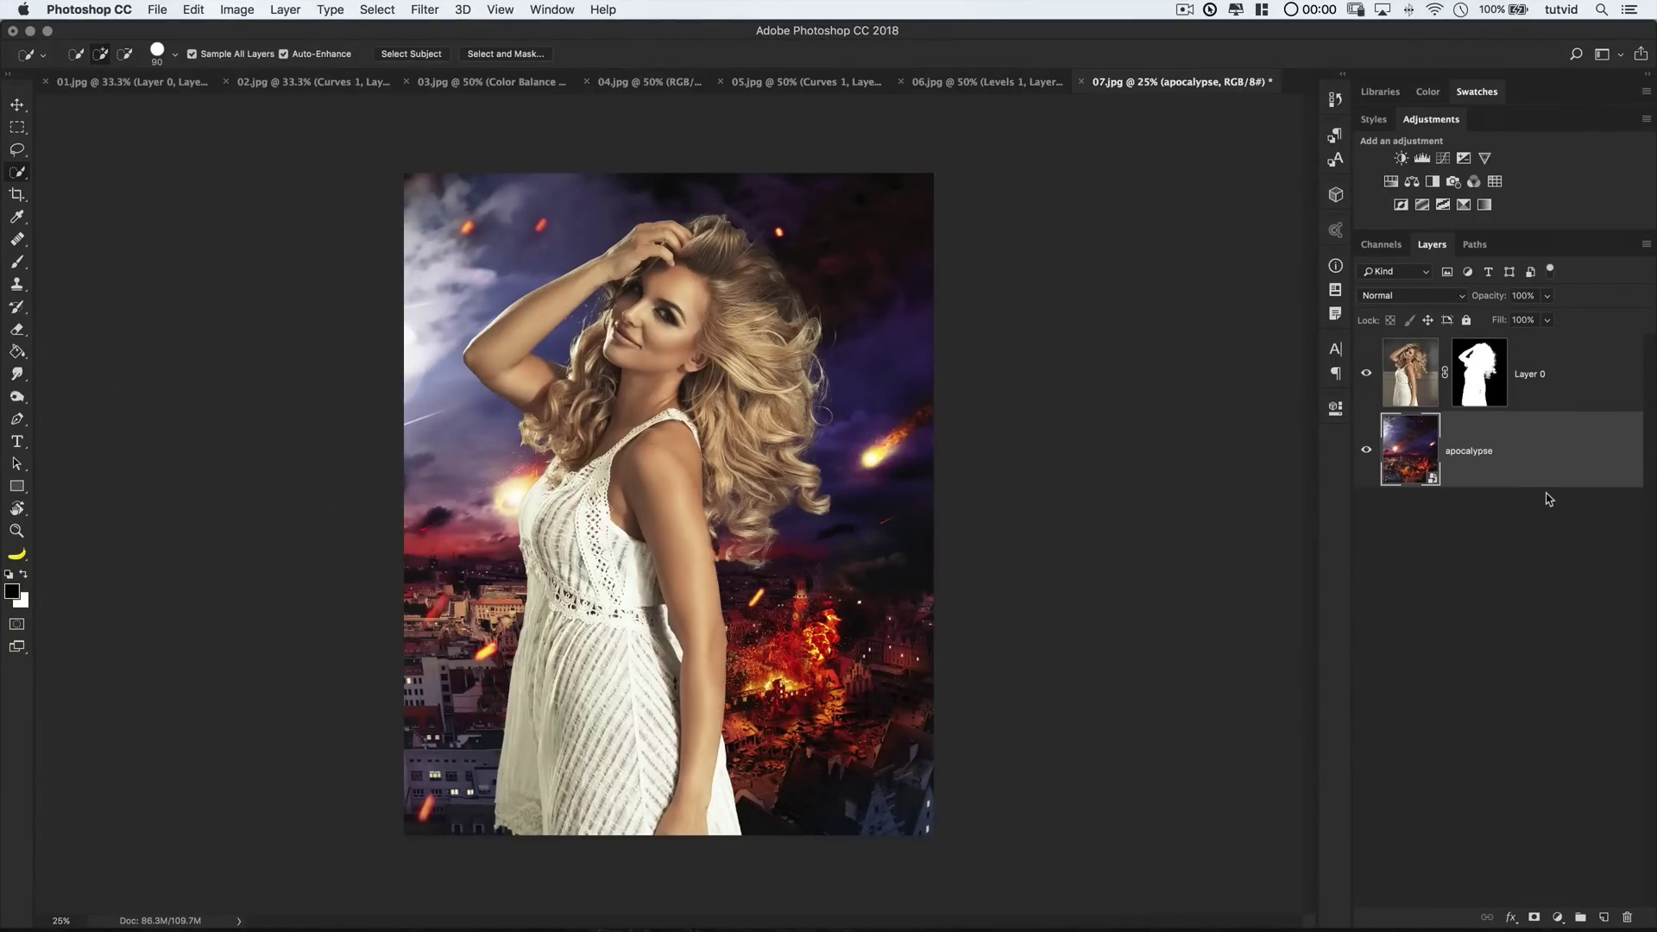